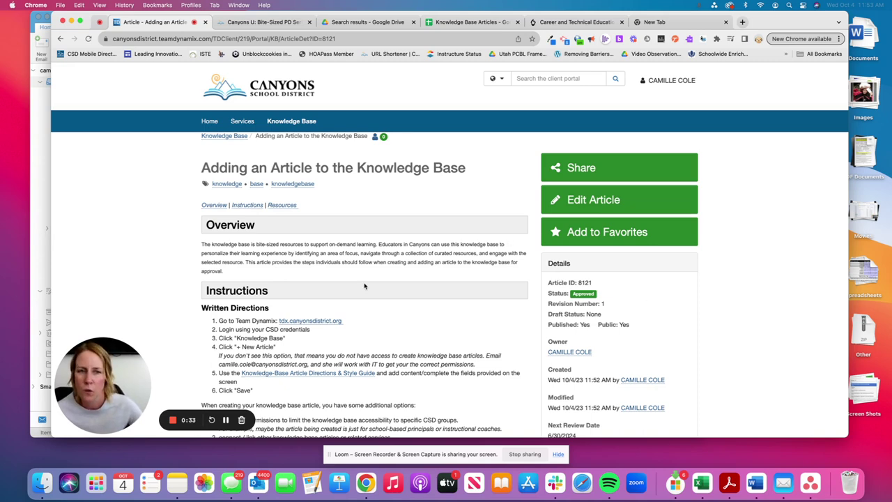
# - Read the article's written directions and open the linked Knowledge-Base Article Directions & Style Guide in a separate tab
pyautogui.scroll(1, 364, 286)
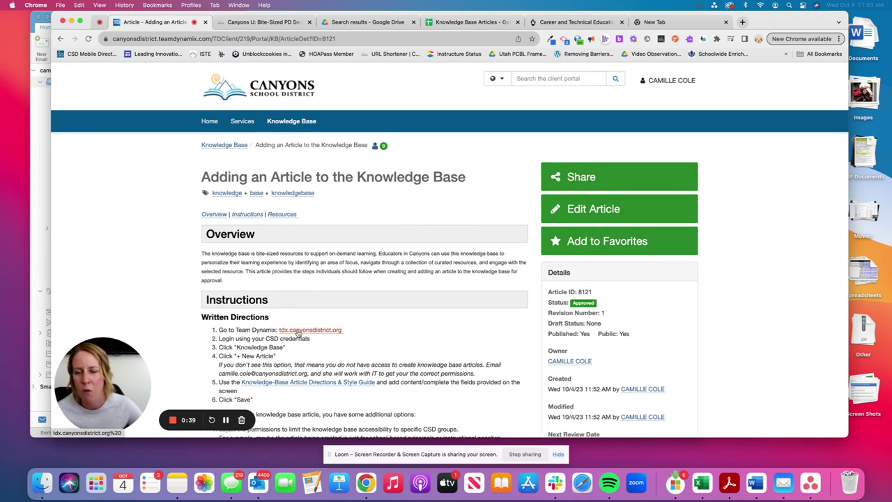
pyautogui.scroll(-1, 299, 334)
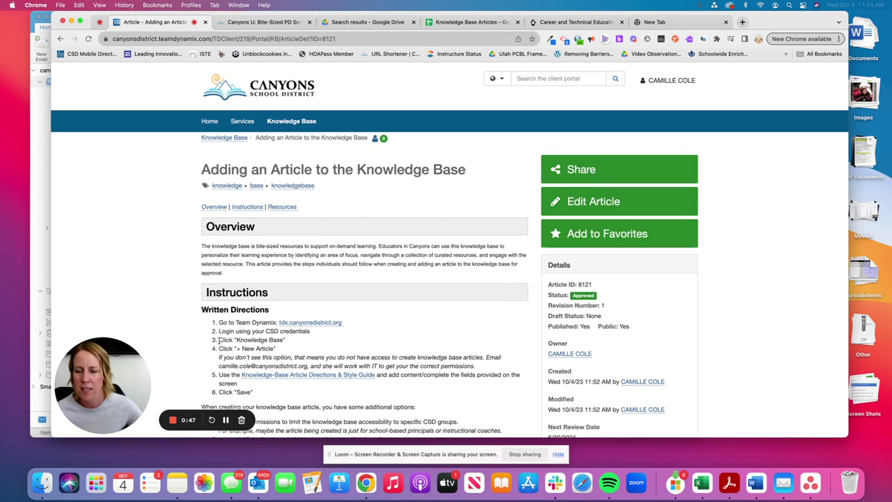
pyautogui.moveTo(218, 340); pyautogui.dragTo(255, 394)
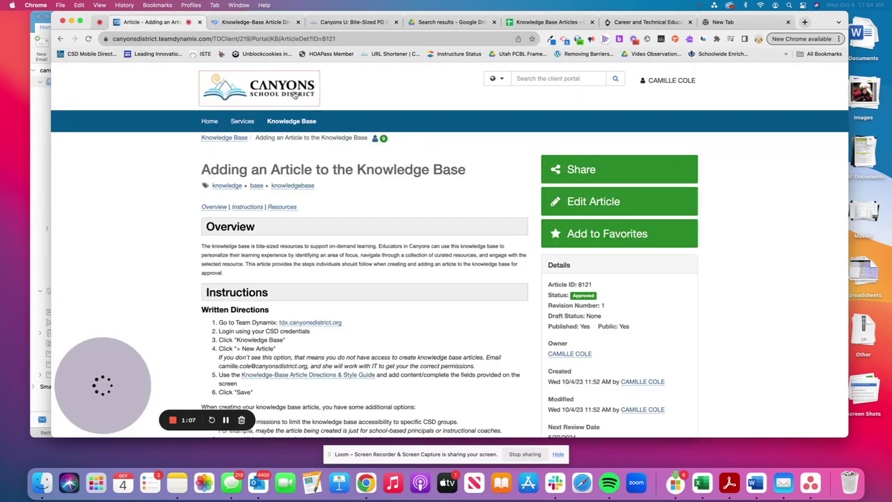
pyautogui.click(305, 85)
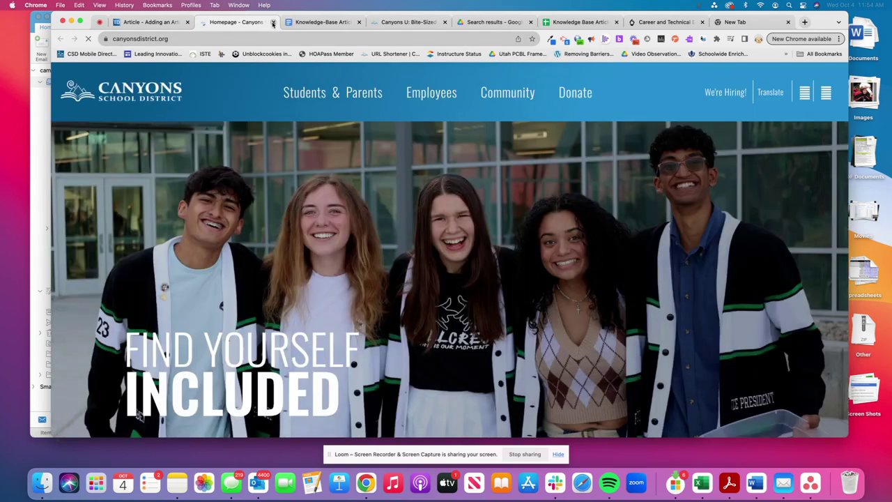
pyautogui.click(273, 22)
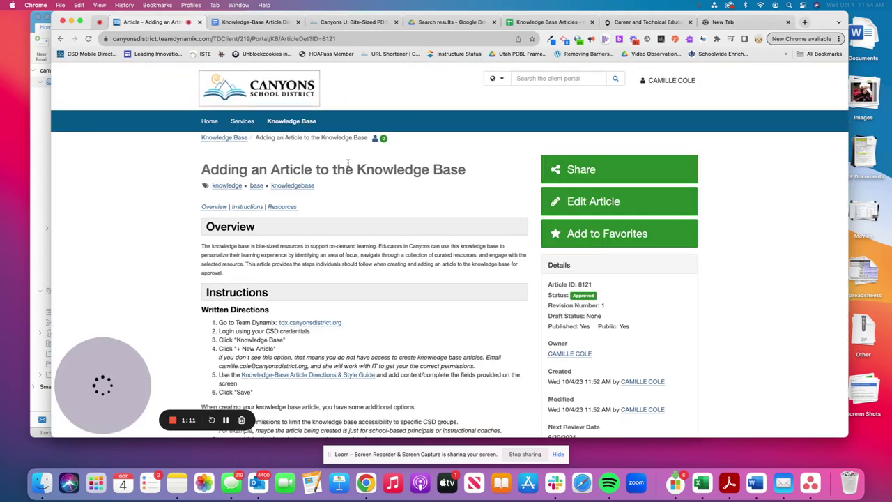
# - Go to the employee service portal at tdx.canyonsdistrict.org
pyautogui.click(302, 39)
pyautogui.write('td')
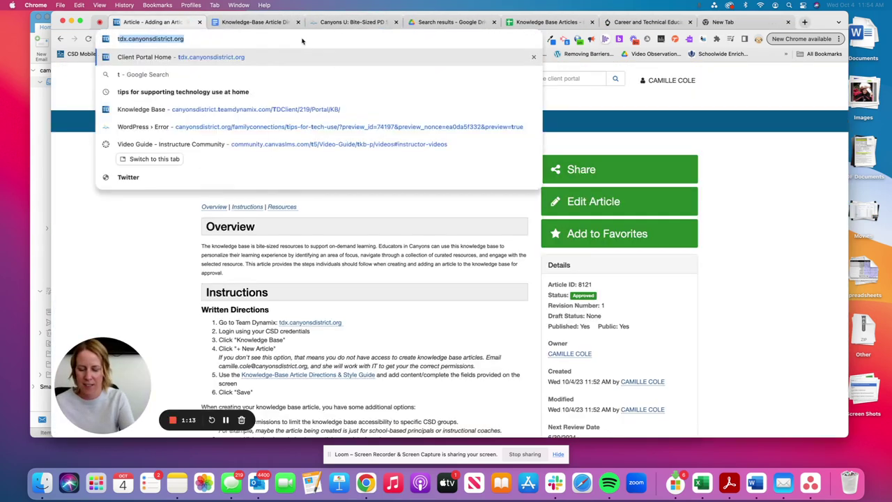
pyautogui.write('s')
pyautogui.press('BackSpace')
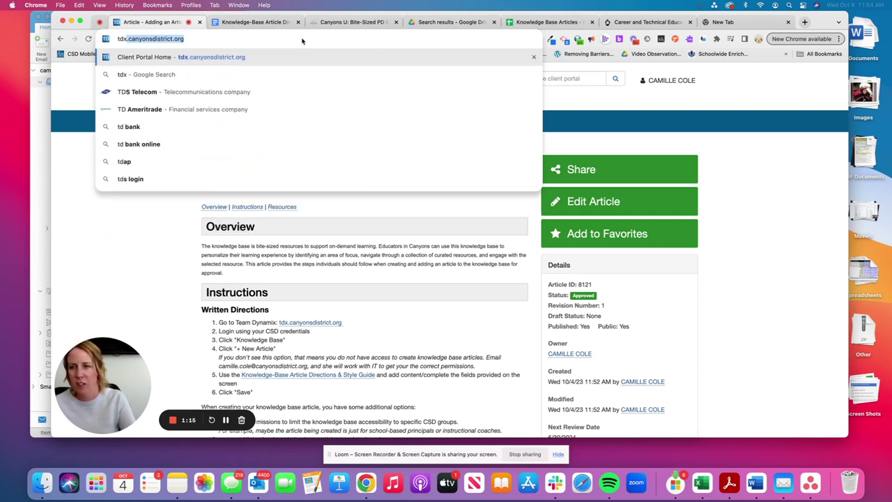
pyautogui.write('x')
pyautogui.press('Return')
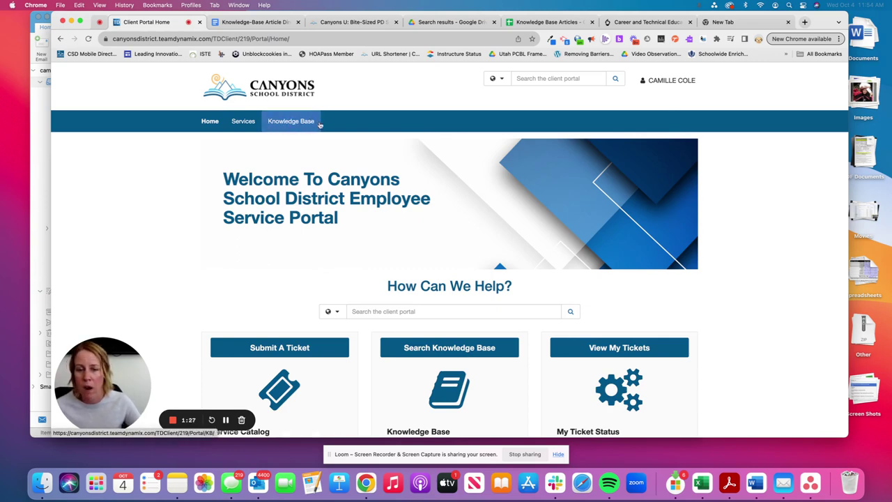
# - Open the Knowledge Base from the portal home page and start a new article
pyautogui.scroll(-3, 358, 215)
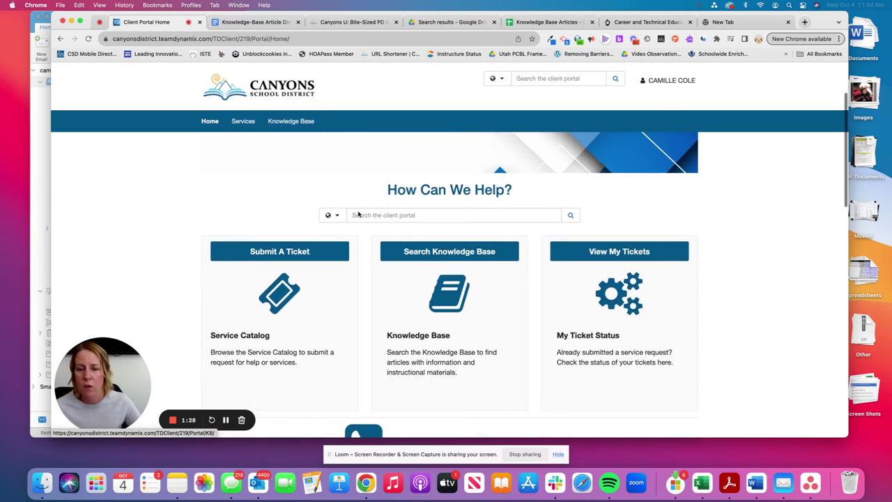
pyautogui.click(432, 257)
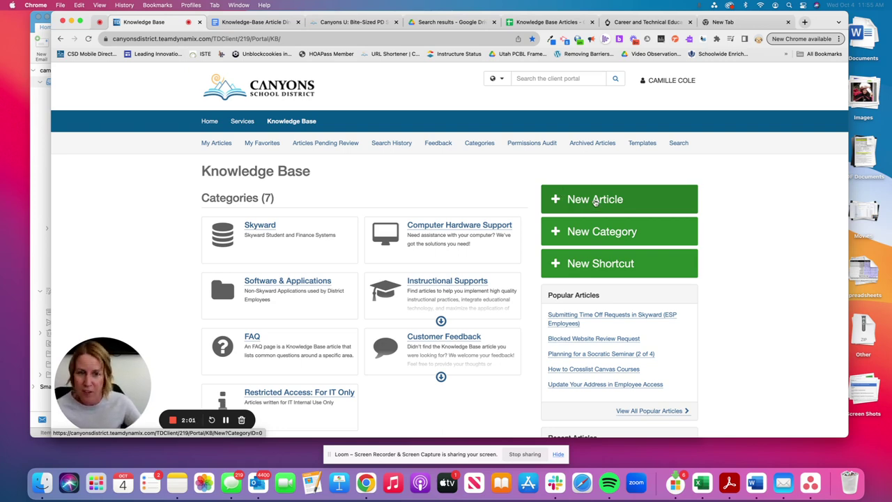
pyautogui.click(593, 200)
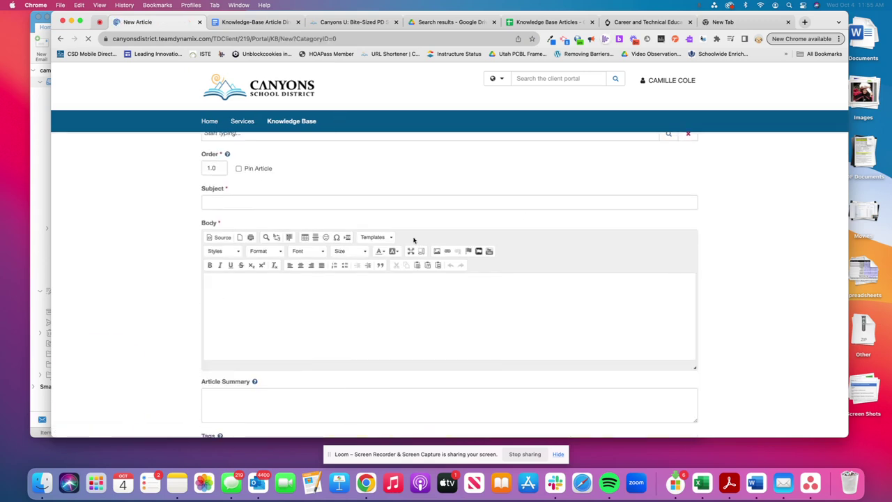
# - Review the style guide's checklist for category, subject, template, overview, instructions, resources, summary, tags and status
pyautogui.click(265, 22)
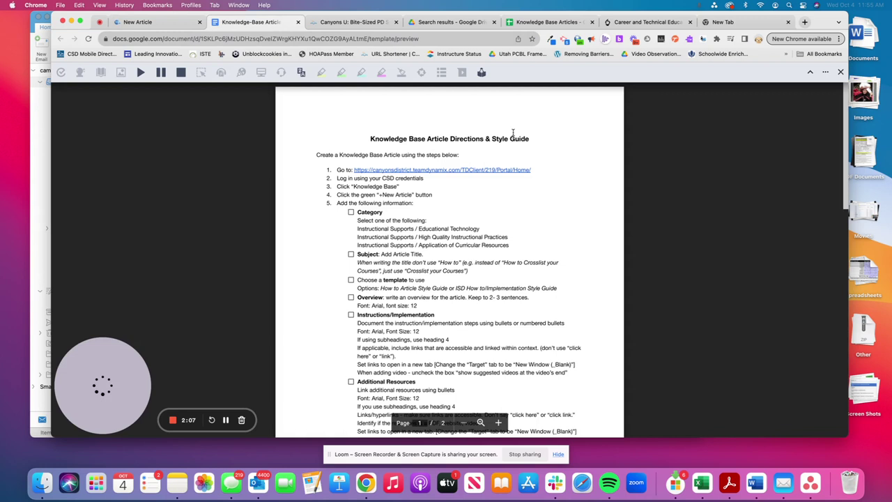
pyautogui.scroll(-2, 373, 277)
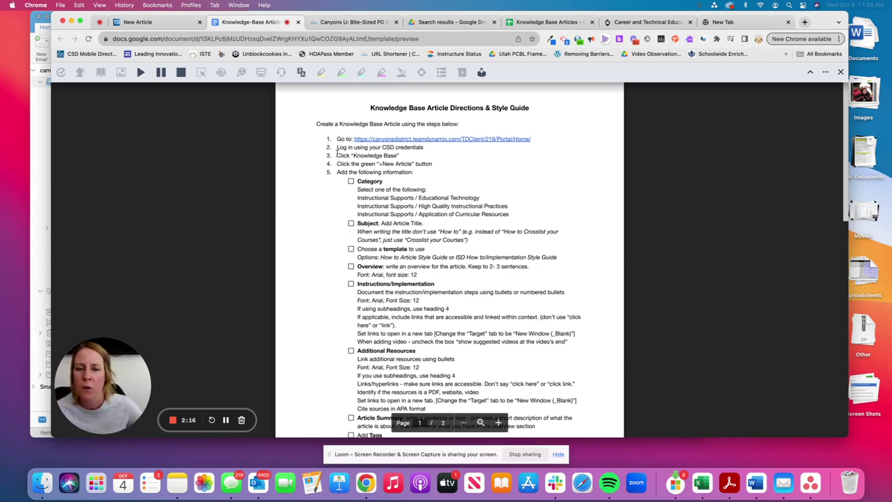
pyautogui.scroll(-5, 338, 157)
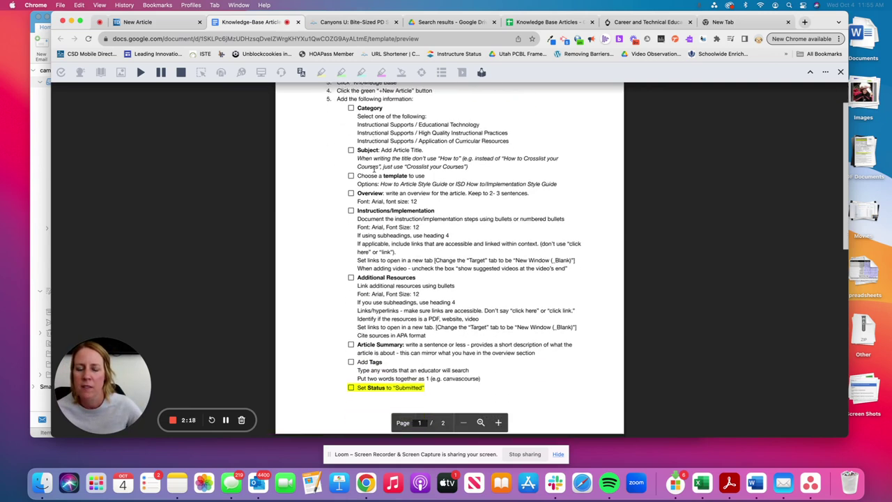
pyautogui.scroll(-3, 374, 168)
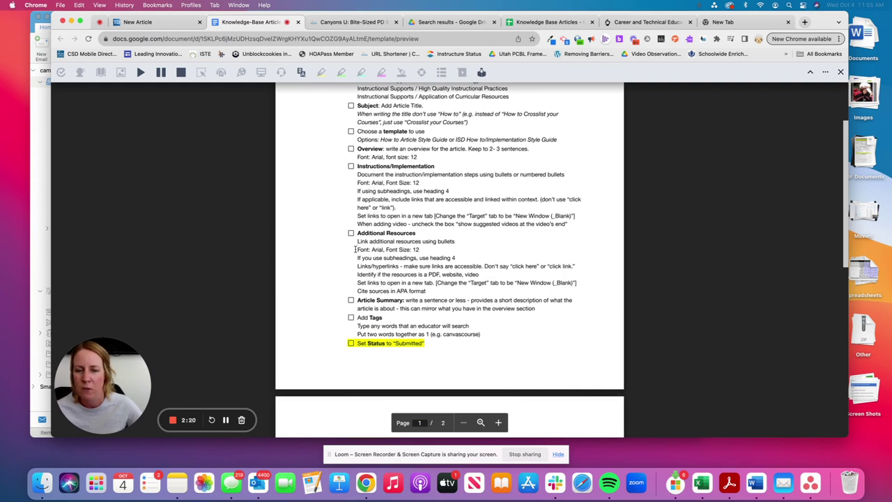
pyautogui.moveTo(355, 249); pyautogui.dragTo(439, 265)
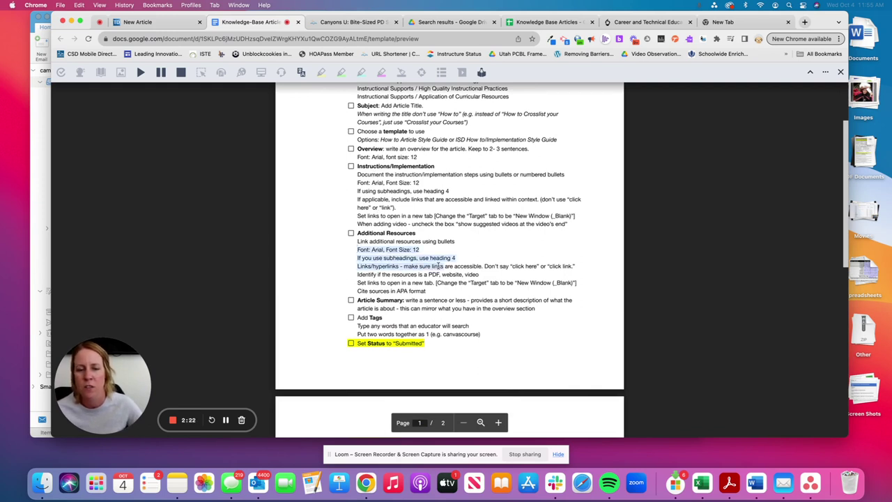
pyautogui.scroll(-1, 439, 265)
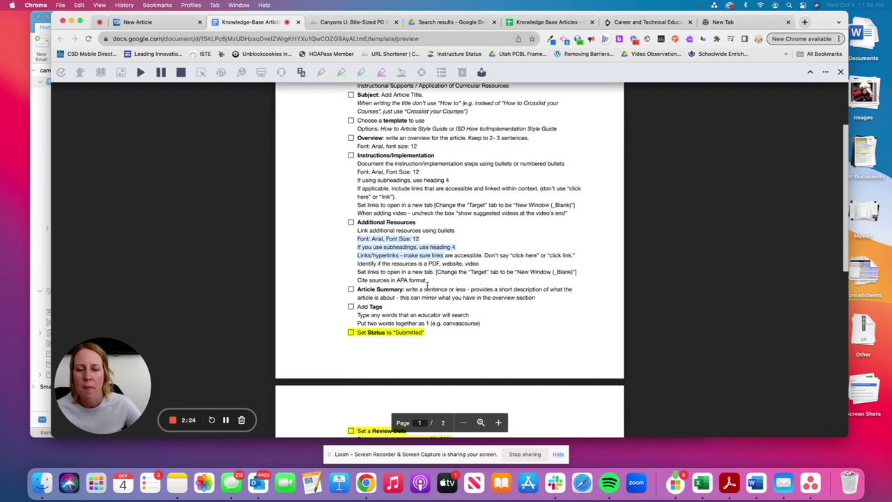
pyautogui.scroll(5, 359, 304)
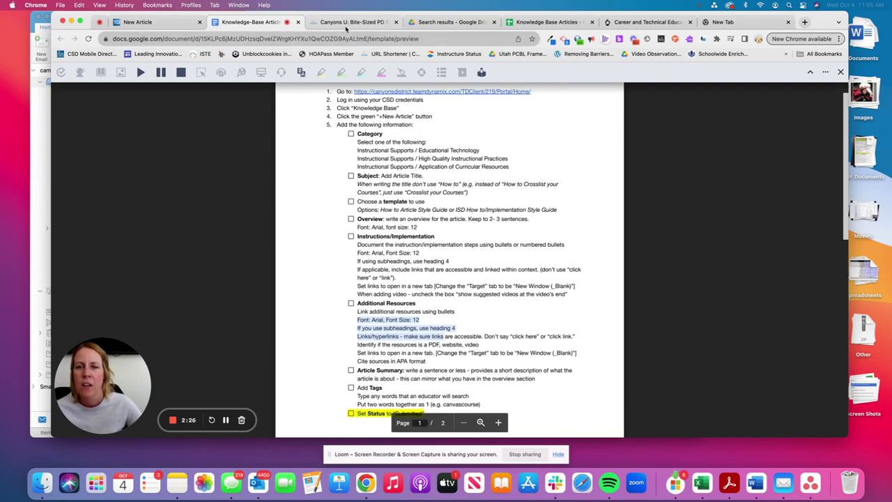
# - Return to the New Article form and examine its Category, Order and Subject fields
pyautogui.click(161, 25)
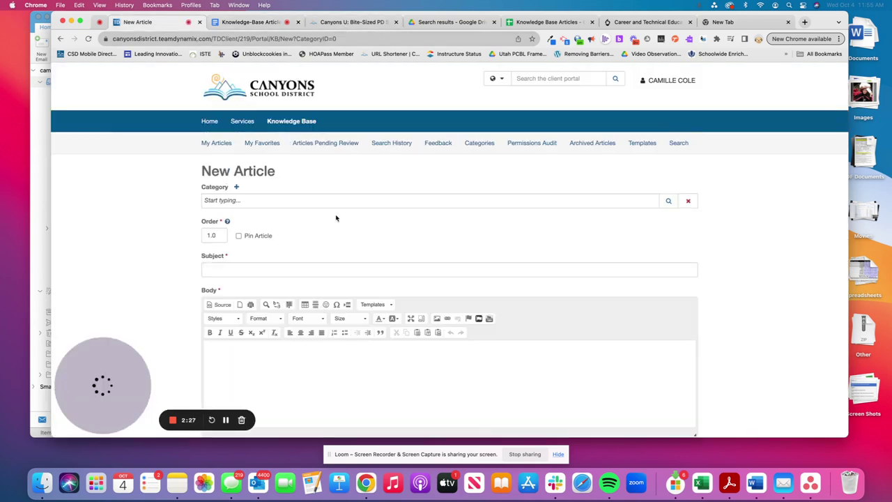
pyautogui.click(219, 202)
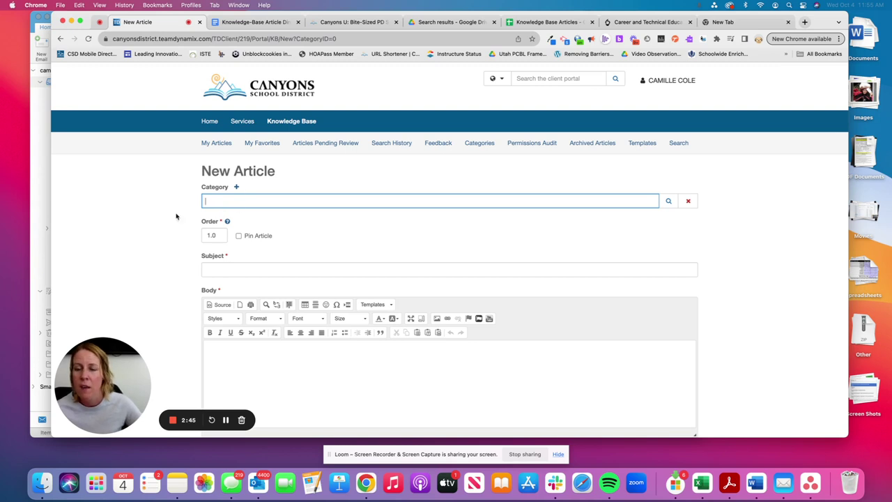
pyautogui.scroll(-1, 214, 234)
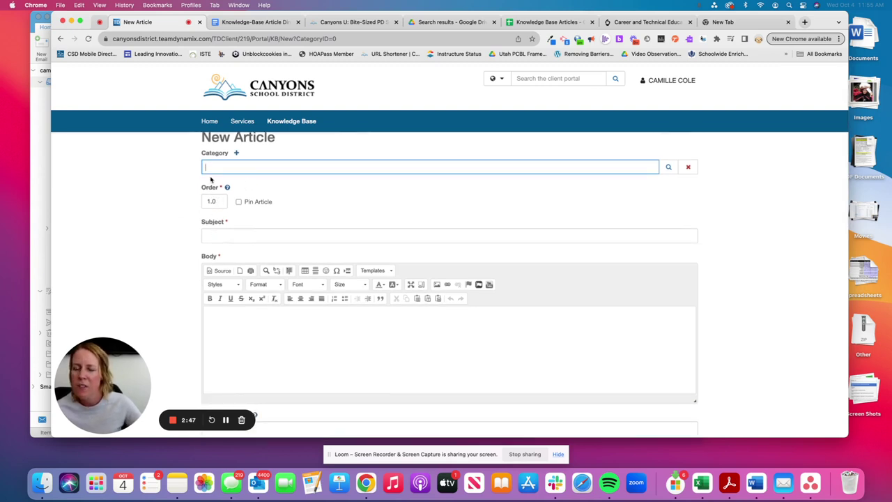
pyautogui.click(206, 233)
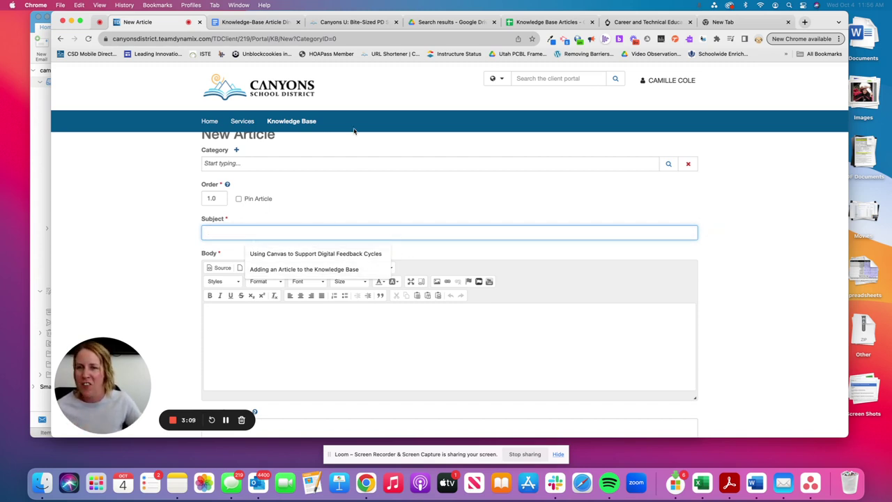
pyautogui.click(417, 252)
# - Insert the How-To Article Style Guide template into the article body and look over its Instructions section
pyautogui.scroll(-2, 371, 251)
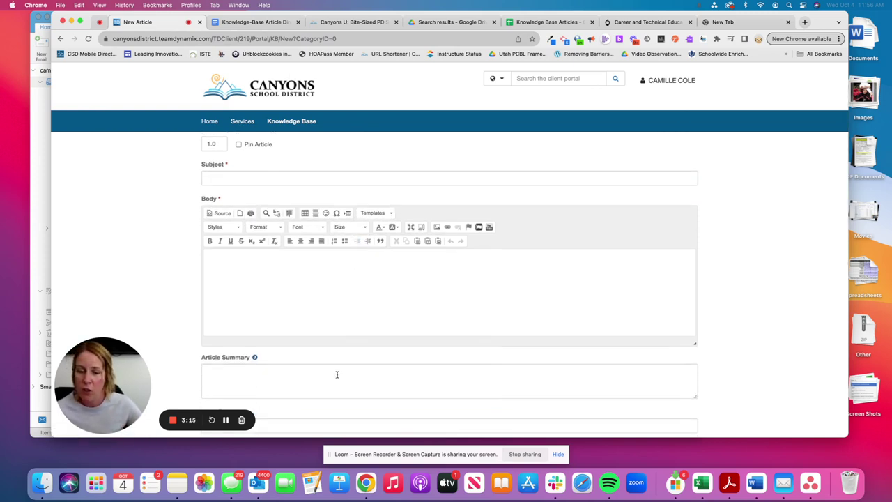
pyautogui.click(391, 214)
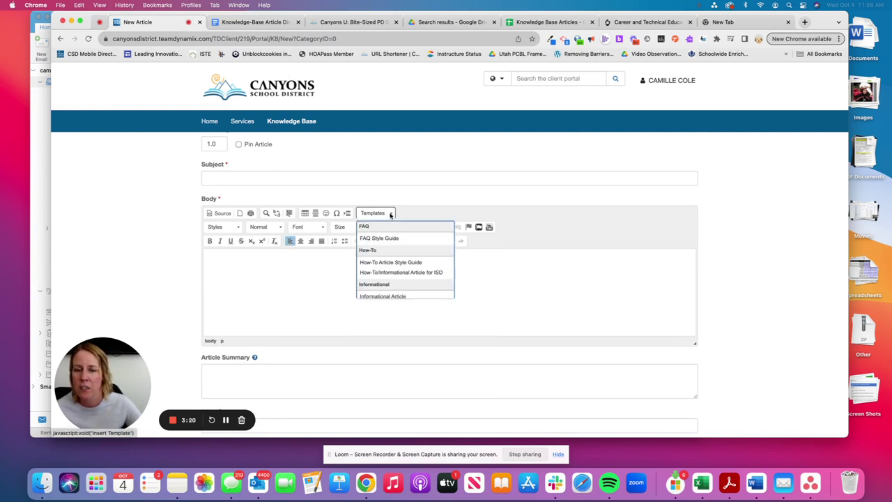
pyautogui.click(371, 263)
pyautogui.scroll(5, 285, 297)
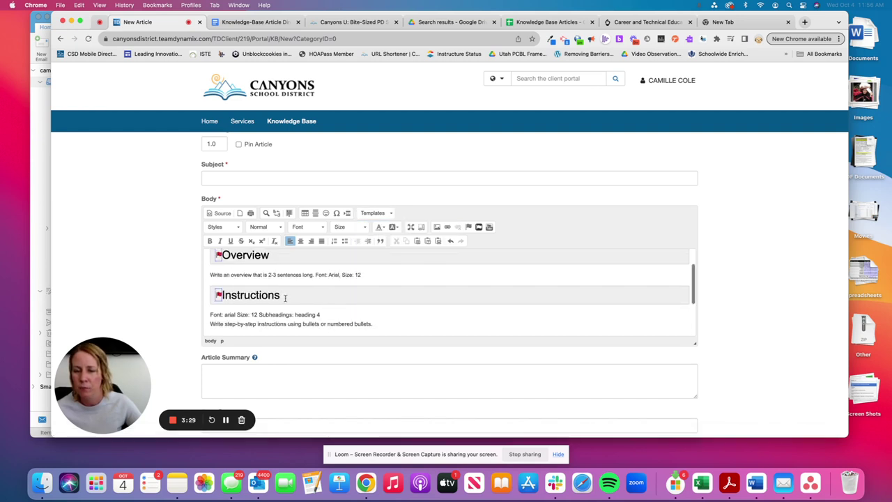
pyautogui.moveTo(285, 297); pyautogui.dragTo(216, 298)
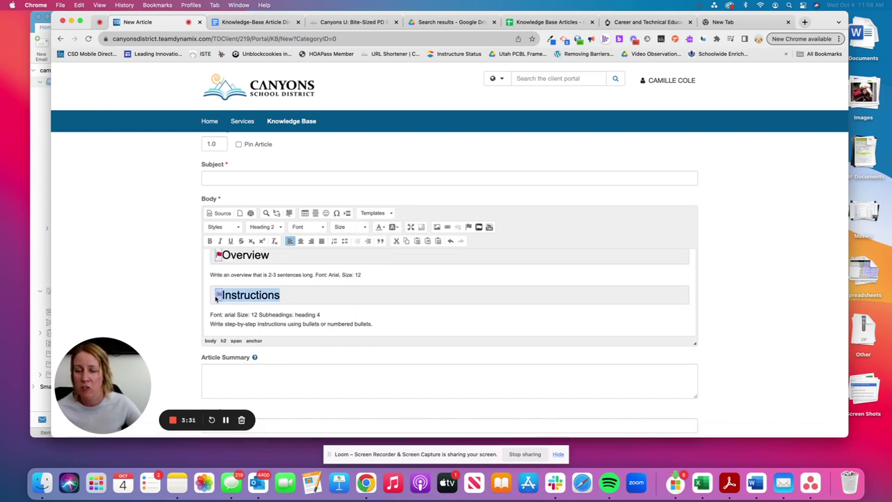
pyautogui.doubleClick(243, 315)
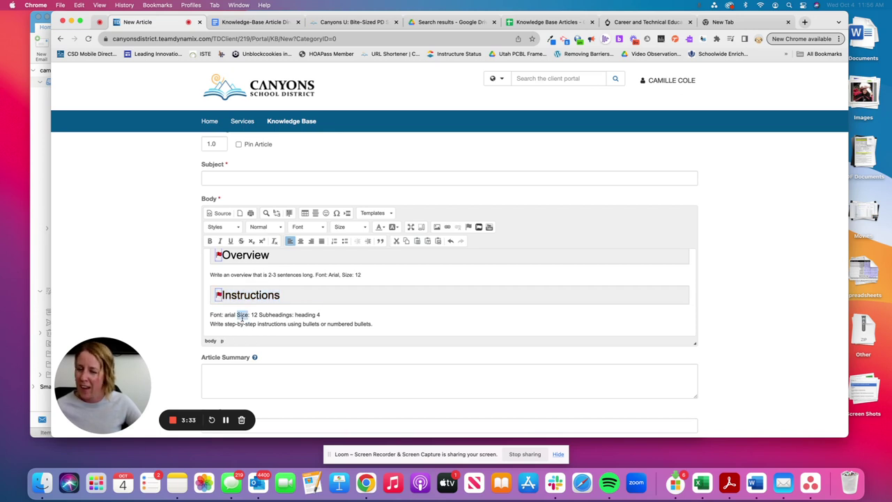
# - Clear all of the template content from the article body
pyautogui.tripleClick(242, 315)
pyautogui.press('super+a')
pyautogui.press('BackSpace')
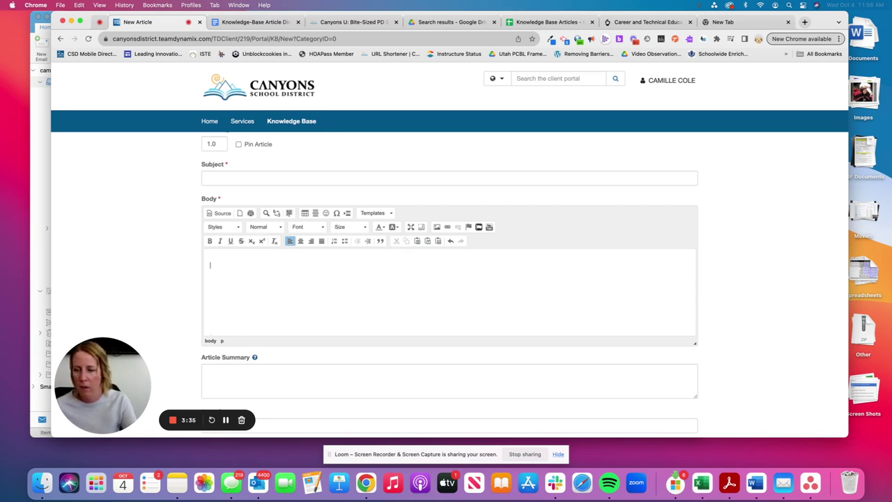
# - Insert the How-To/Informational Article for ISD template into the body and review its Overview and Implementation sections
pyautogui.click(389, 215)
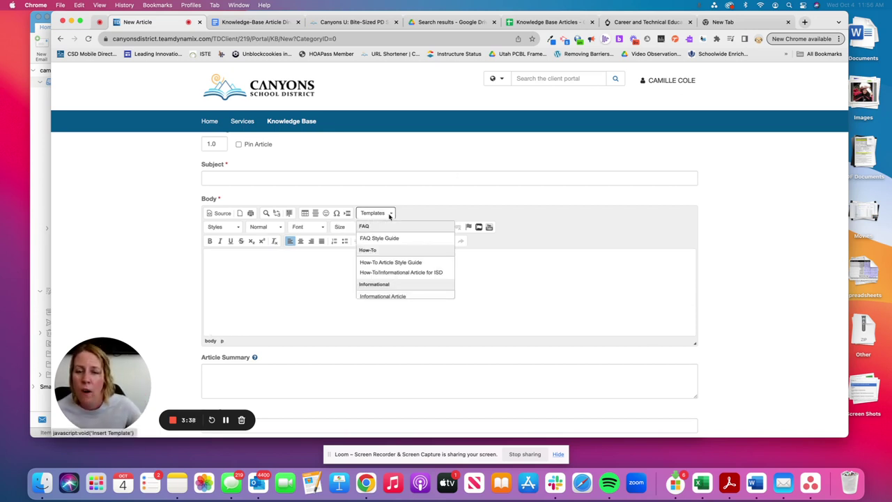
pyautogui.click(384, 274)
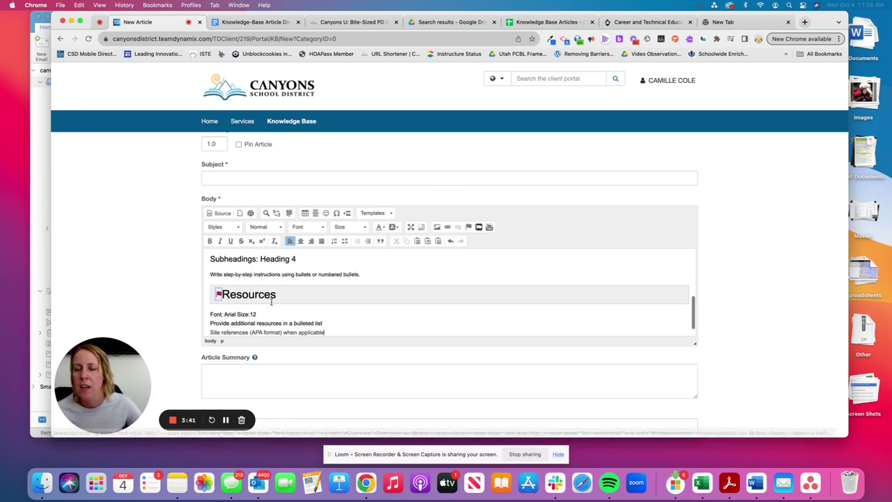
pyautogui.scroll(5, 271, 301)
pyautogui.moveTo(301, 283); pyautogui.dragTo(213, 283)
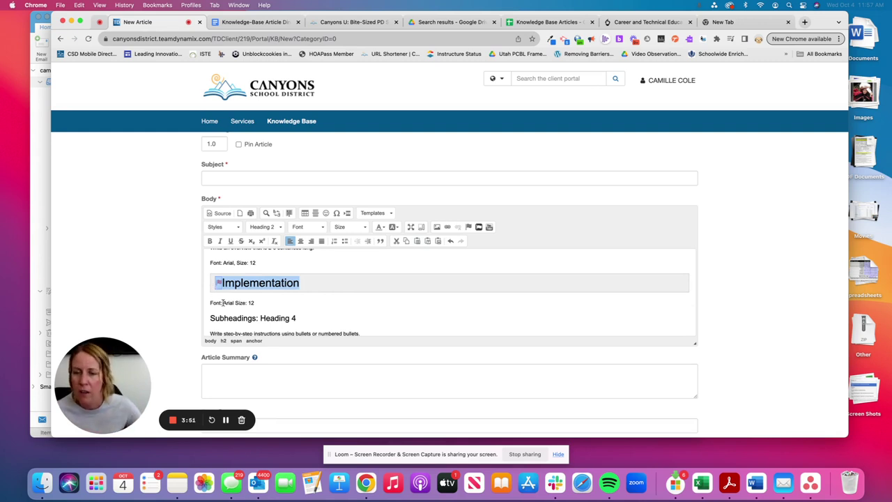
pyautogui.scroll(5, 243, 306)
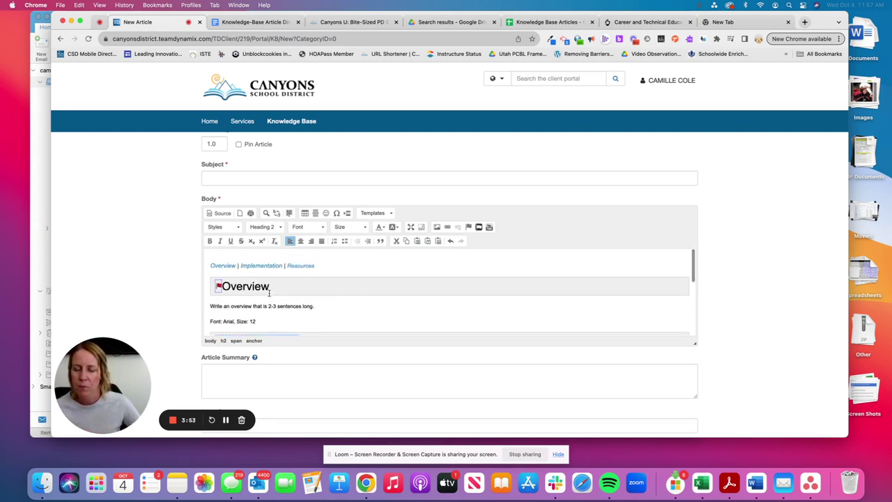
pyautogui.scroll(-2, 276, 297)
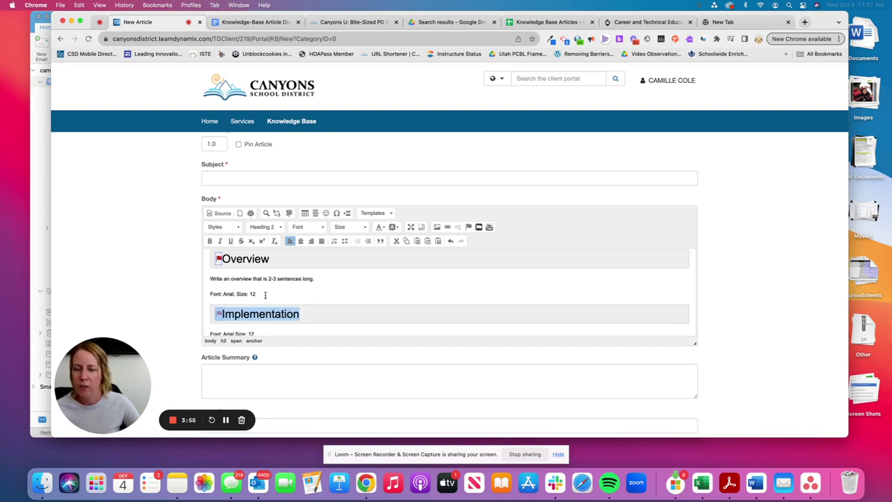
pyautogui.moveTo(257, 293); pyautogui.dragTo(207, 278)
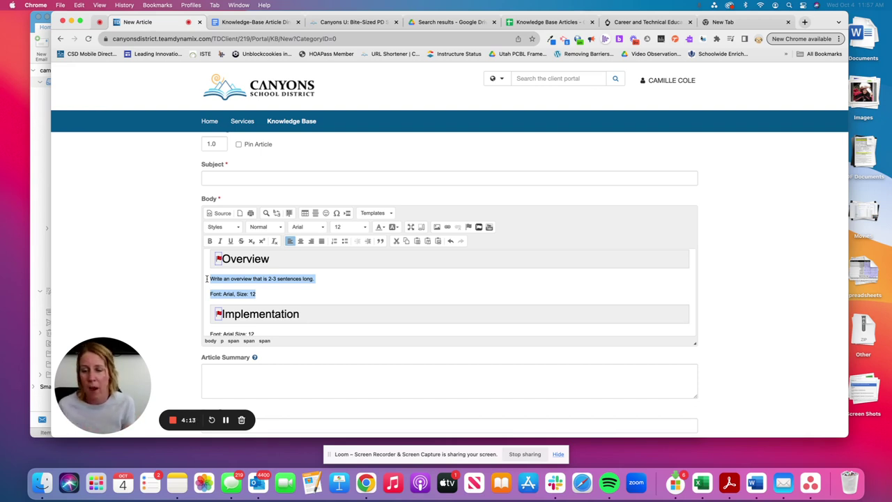
pyautogui.scroll(-3, 240, 289)
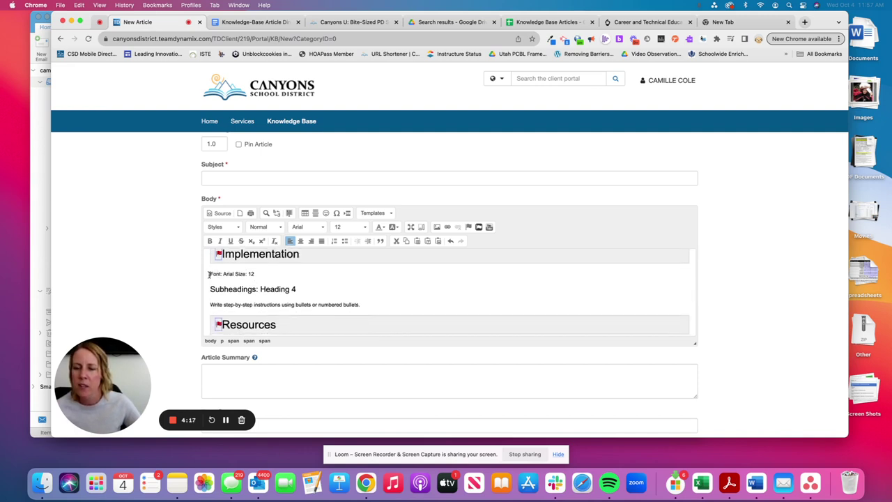
# - Review the template's Implementation and Resources guidance on font, subheadings, step-by-step bullets and APA references
pyautogui.moveTo(209, 274); pyautogui.dragTo(361, 306)
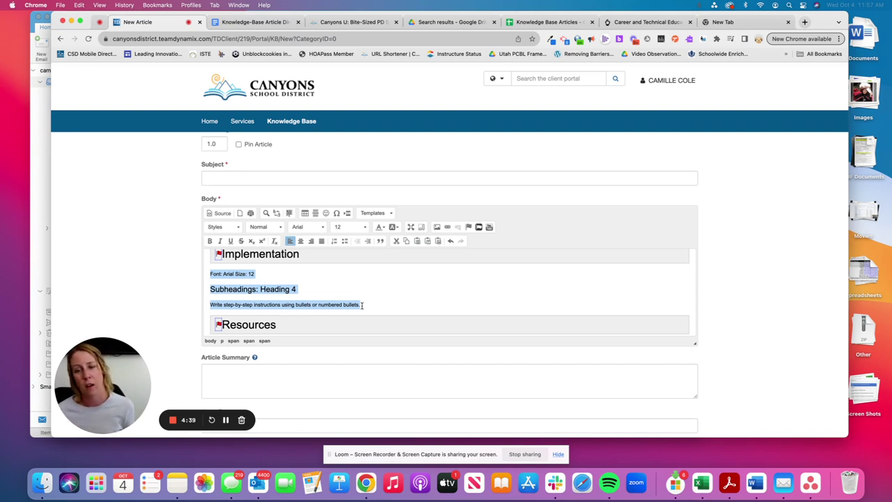
pyautogui.scroll(-3, 362, 304)
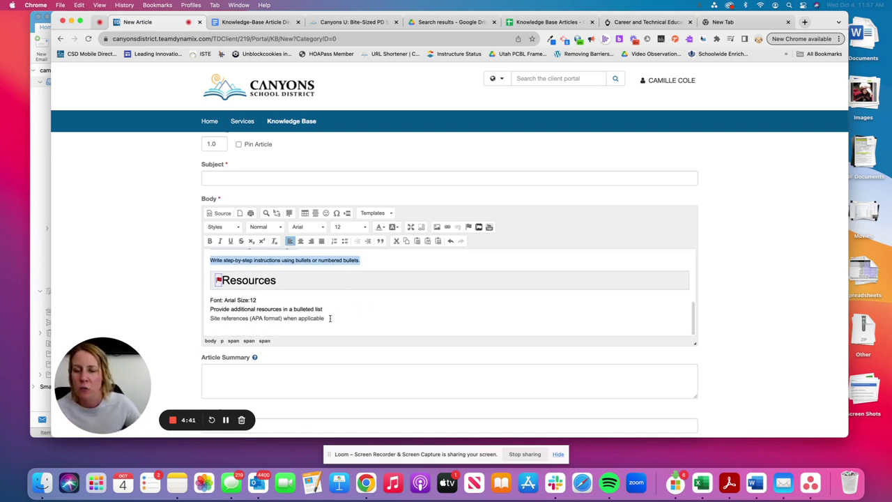
pyautogui.click(330, 318)
pyautogui.moveTo(330, 318); pyautogui.dragTo(208, 301)
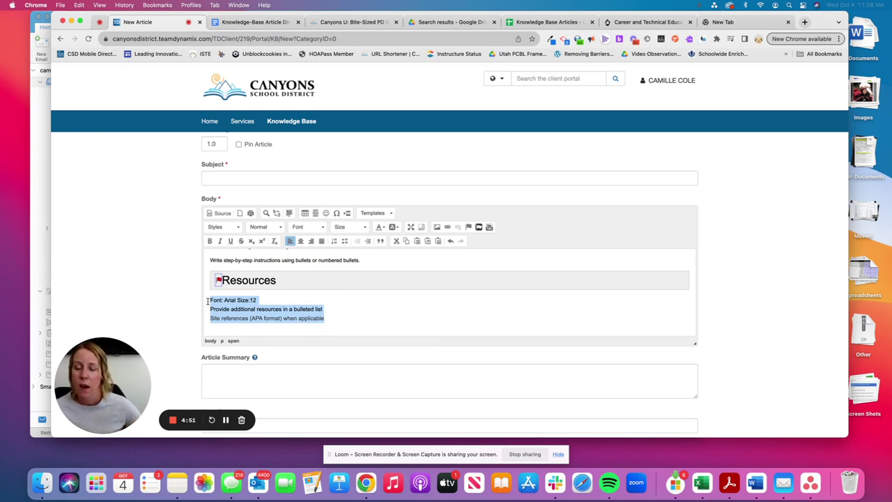
pyautogui.scroll(5, 216, 304)
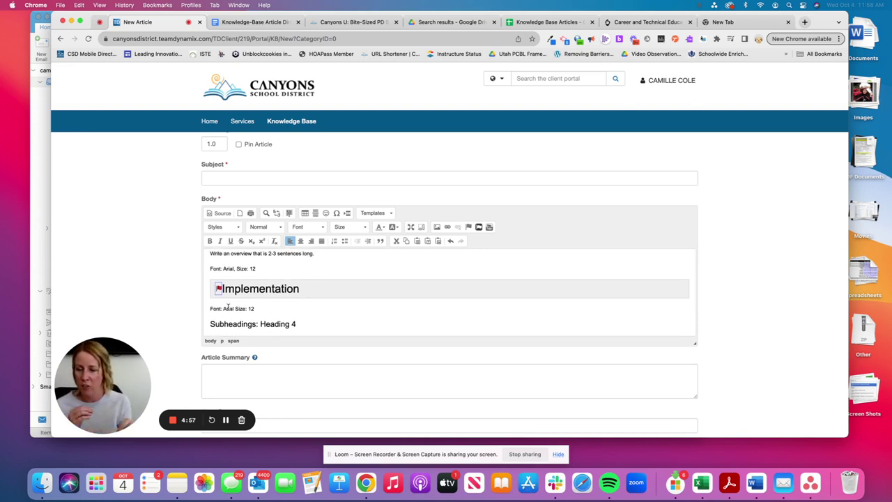
# - Examine the Article Summary field below the article body and compare it with the rest of the form
pyautogui.scroll(-8, 228, 307)
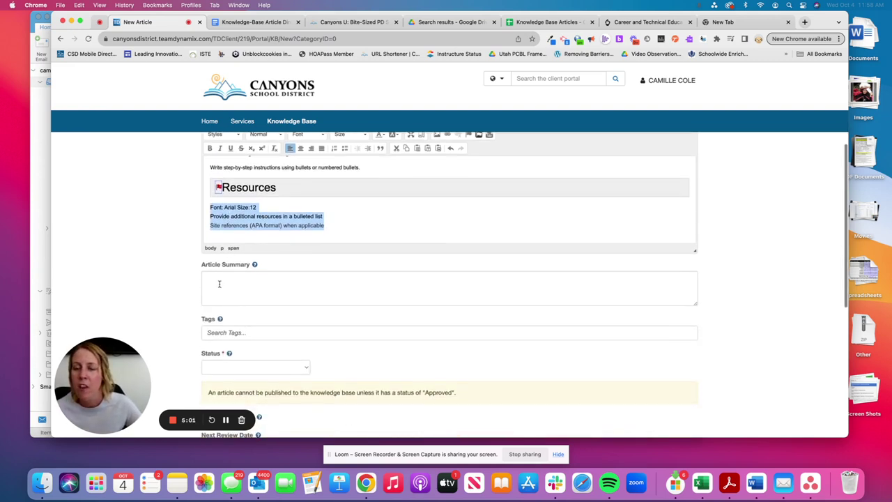
pyautogui.click(218, 284)
pyautogui.scroll(5, 179, 264)
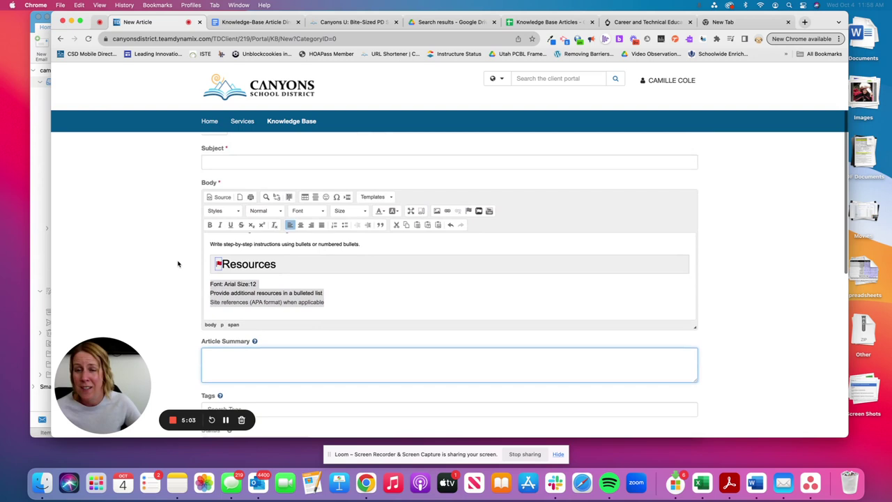
pyautogui.scroll(2, 179, 263)
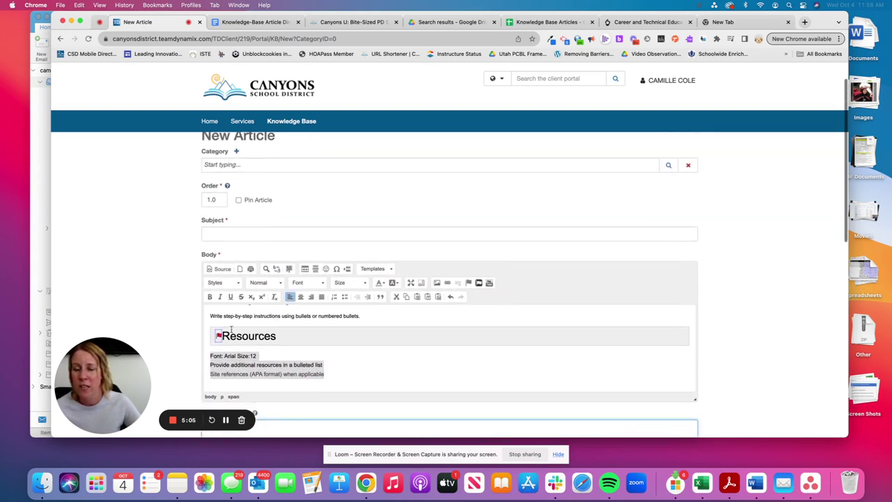
pyautogui.scroll(5, 230, 330)
pyautogui.scroll(-5, 230, 330)
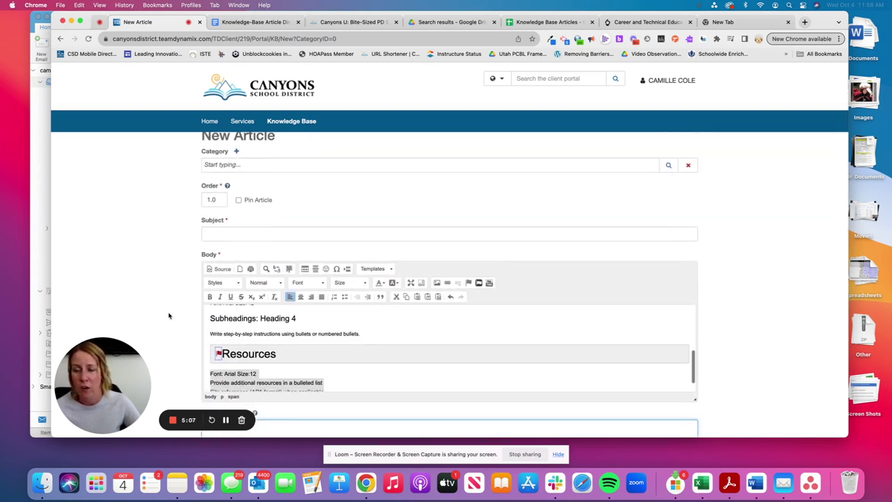
pyautogui.scroll(-3, 174, 319)
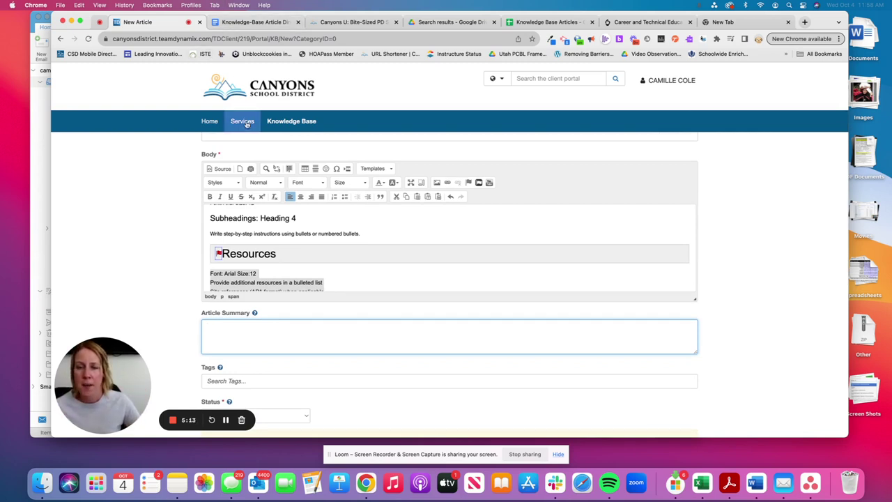
# - Open the Knowledge Base in a separate tab, search the portal for "canvas" and examine the Canvas Passback Information summary
pyautogui.click(301, 131)
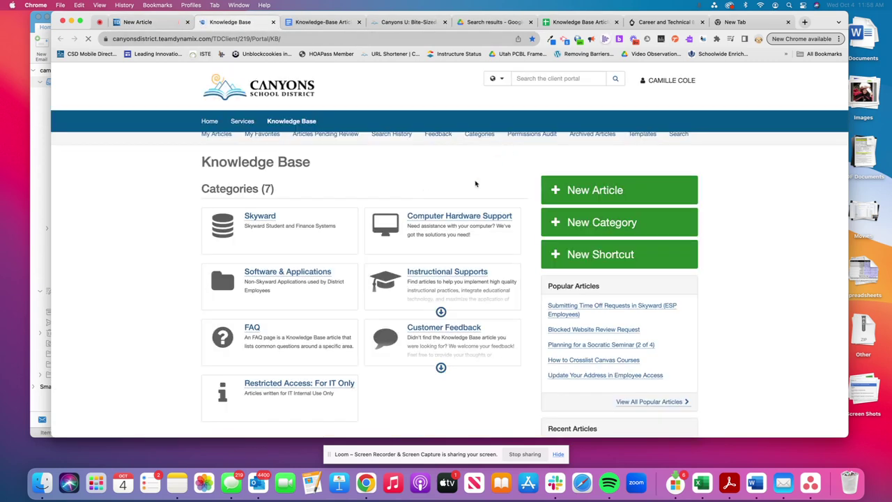
pyautogui.click(525, 78)
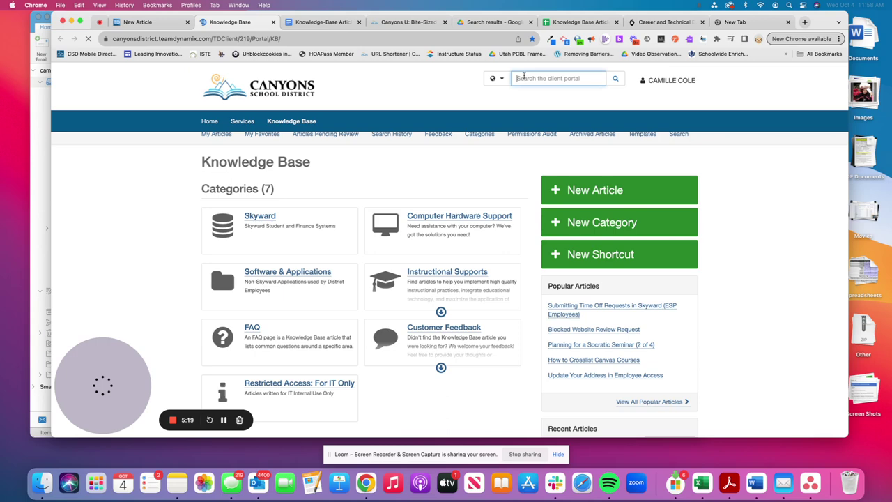
pyautogui.write('canvas')
pyautogui.press('Return')
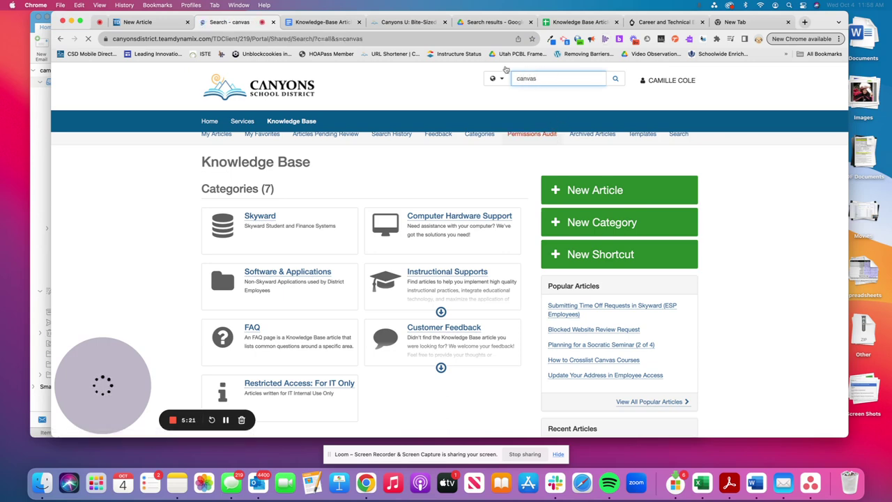
pyautogui.moveTo(203, 200); pyautogui.dragTo(208, 230)
pyautogui.click(471, 232)
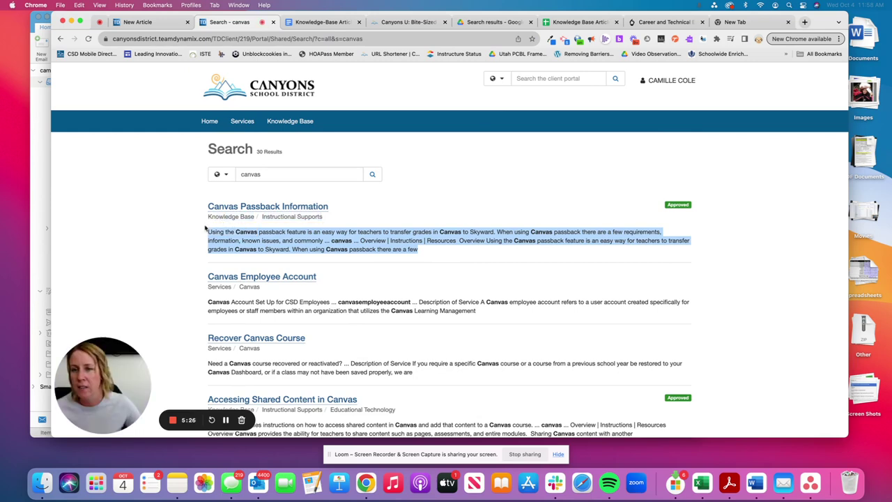
# - Return to the New Article form and add the tags knowledge, base and knowledgebase
pyautogui.hotkey('ctrl', 'shift', 'Tab')
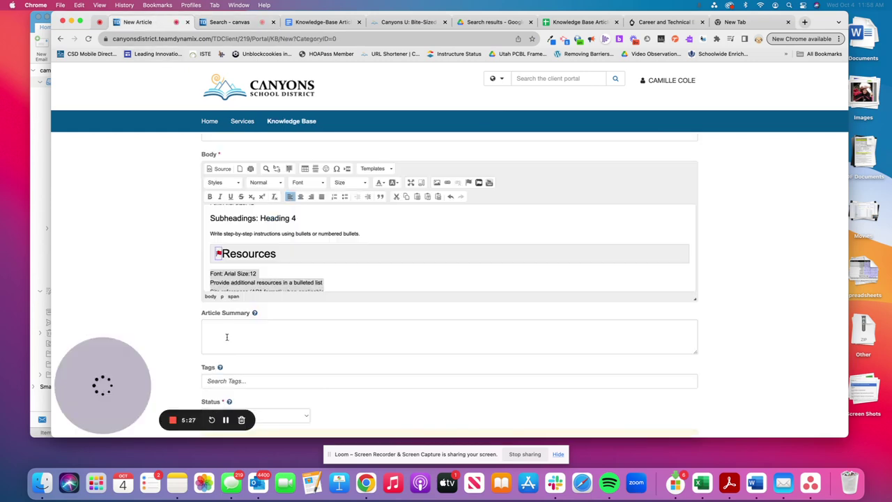
pyautogui.scroll(-2, 220, 277)
pyautogui.click(210, 314)
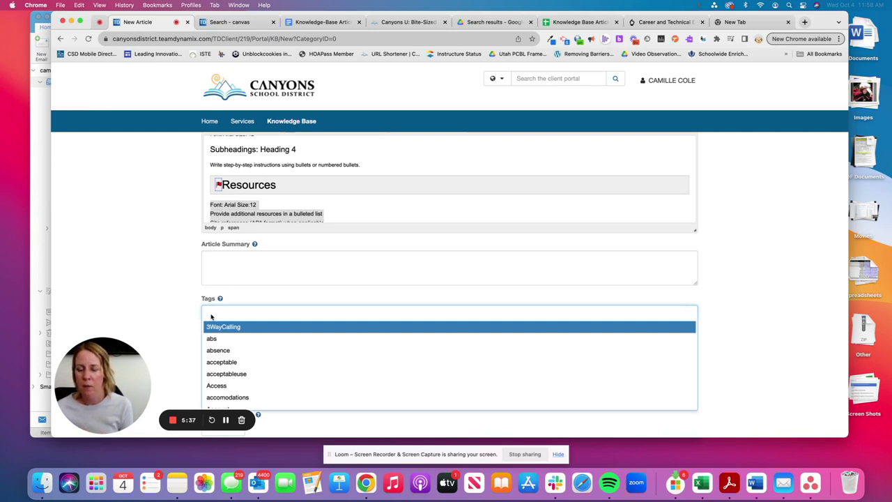
pyautogui.write('knowledge')
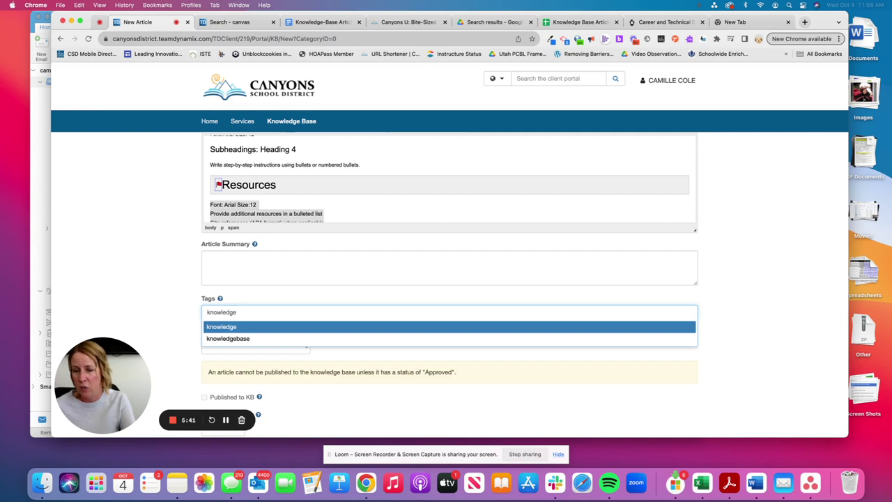
pyautogui.press('Return')
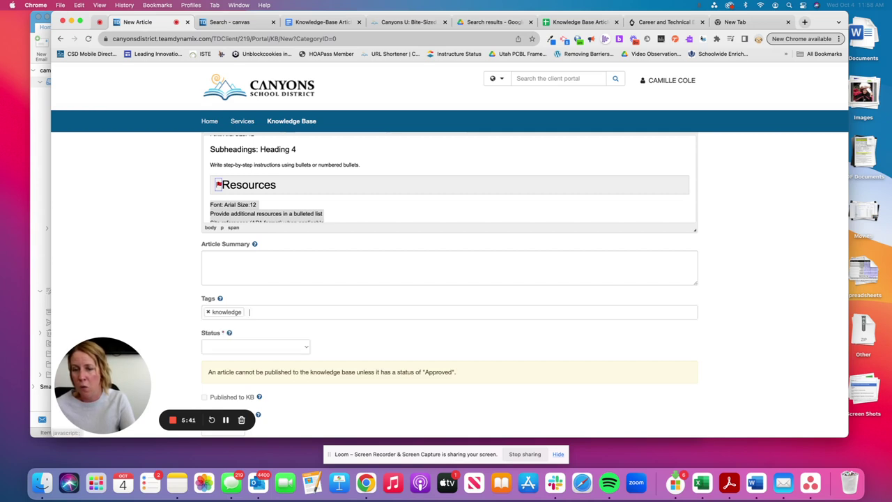
pyautogui.write('base')
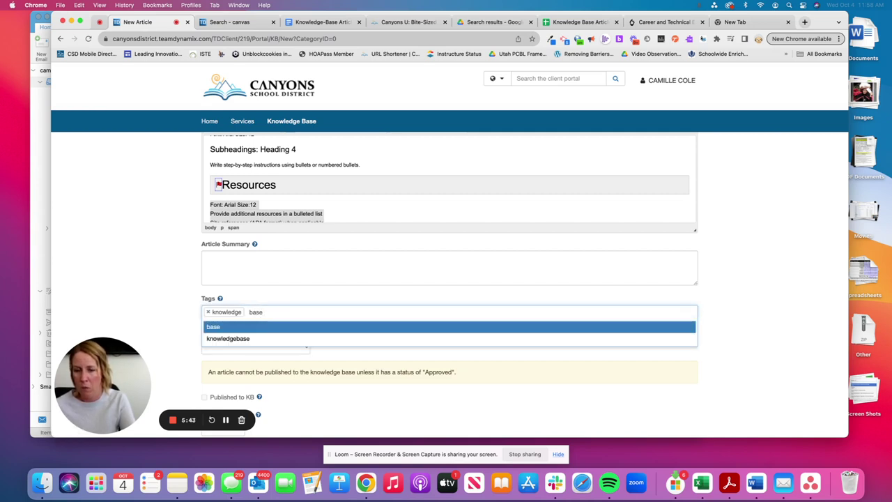
pyautogui.press('Return')
pyautogui.write('knowl')
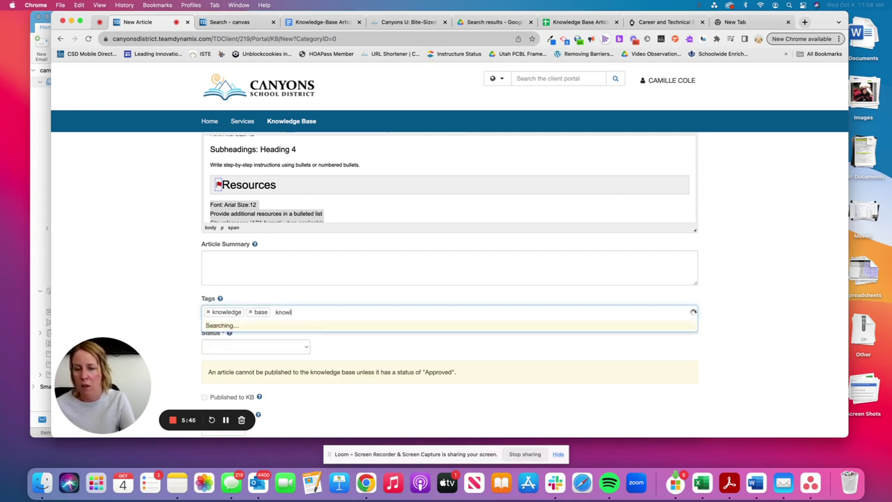
pyautogui.write('edgebase')
pyautogui.press('Return')
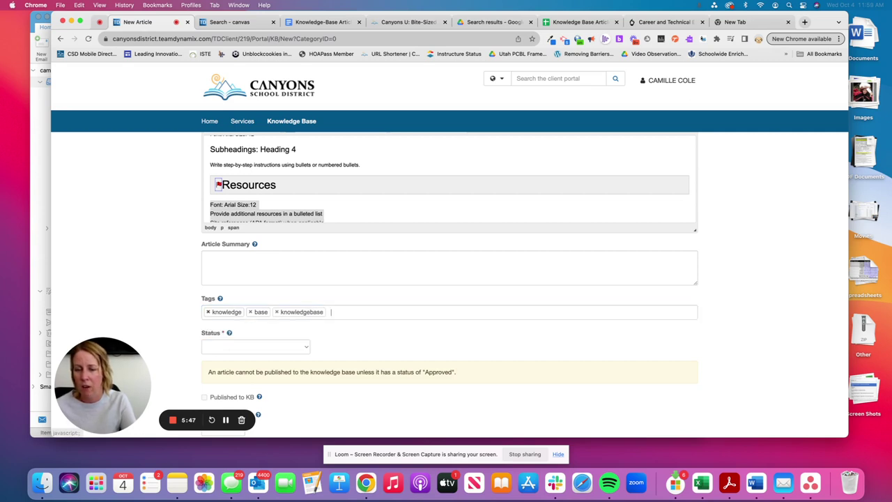
# - Remove the knowledge, base and knowledgebase tags from the article
pyautogui.press('BackSpace')
pyautogui.press('BackSpace')
pyautogui.press('BackSpace')
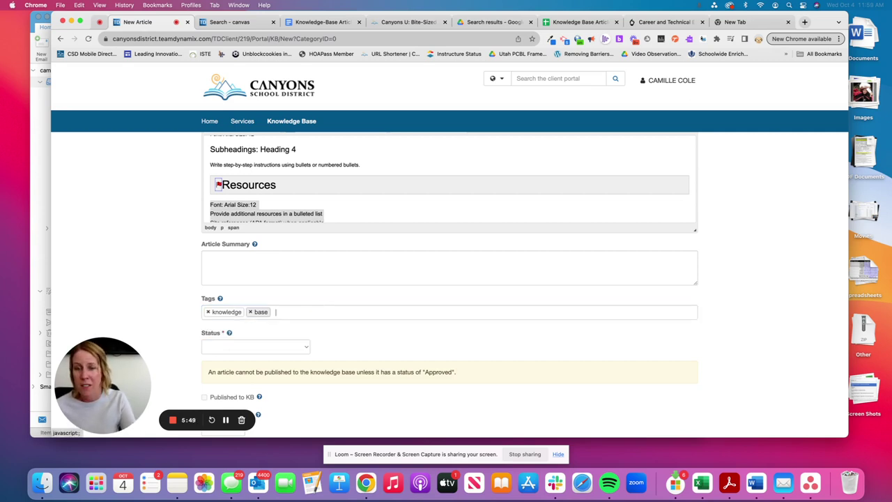
pyautogui.press('BackSpace')
pyautogui.press('BackSpace')
pyautogui.press('BackSpace')
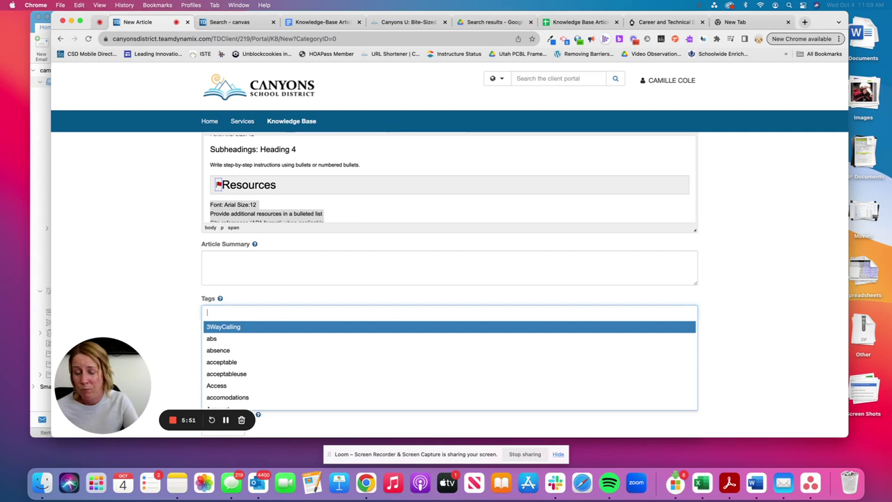
pyautogui.click(169, 284)
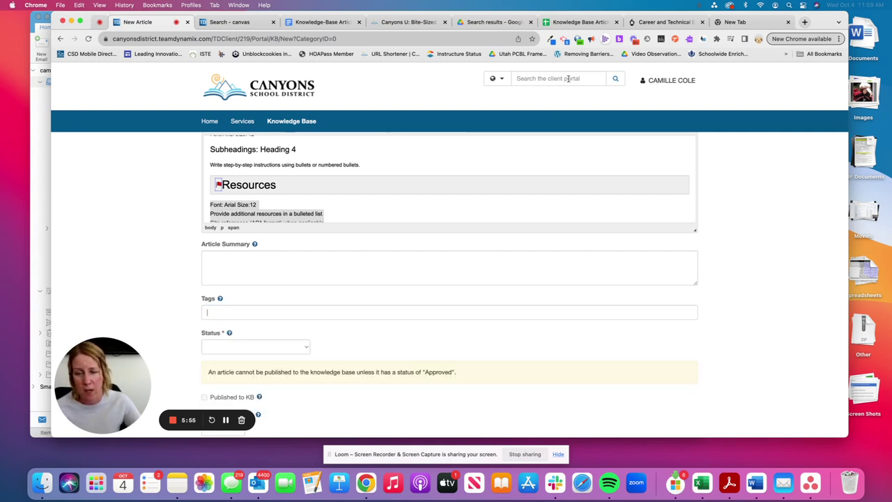
pyautogui.click(538, 79)
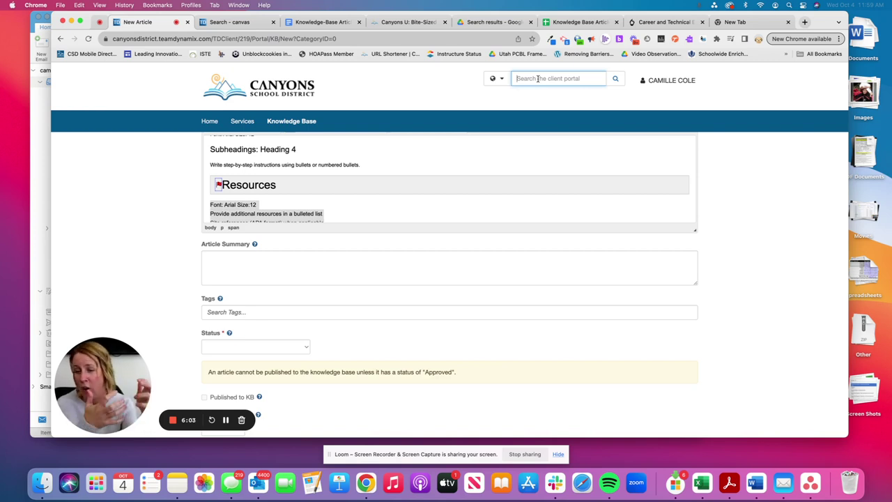
# - Set the article's status to Submitted
pyautogui.scroll(-4, 409, 231)
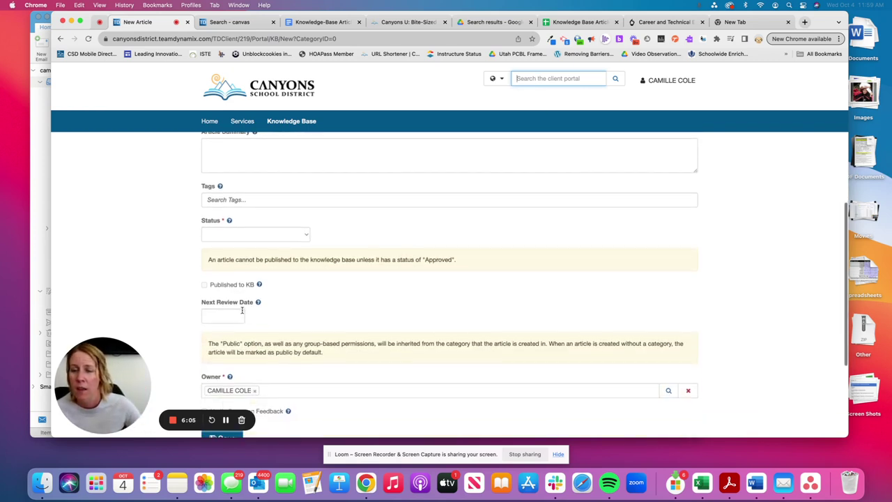
pyautogui.click(233, 234)
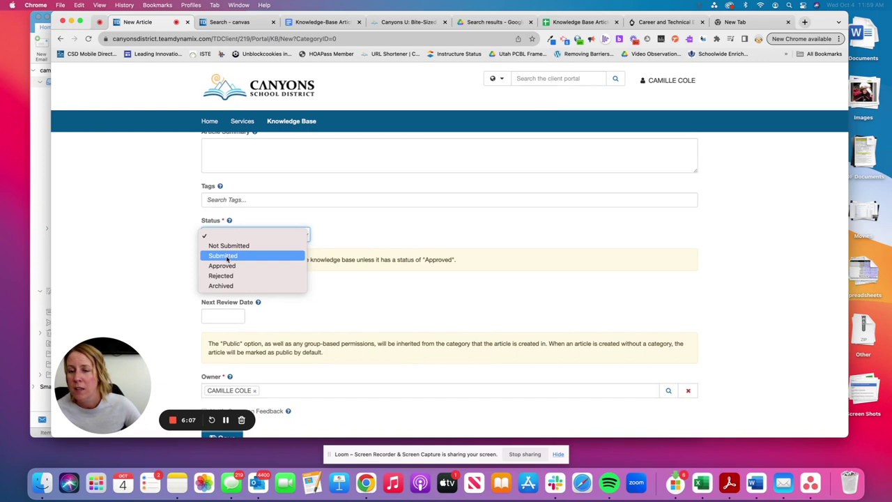
pyautogui.click(226, 256)
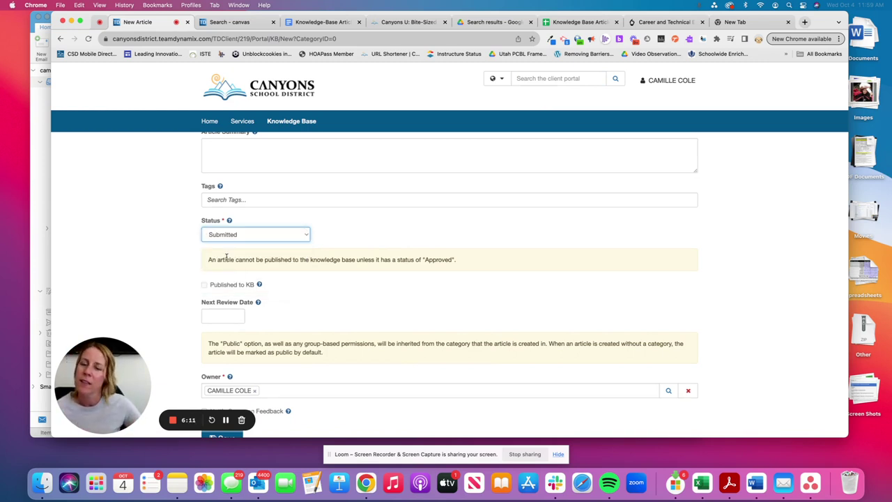
pyautogui.click(241, 236)
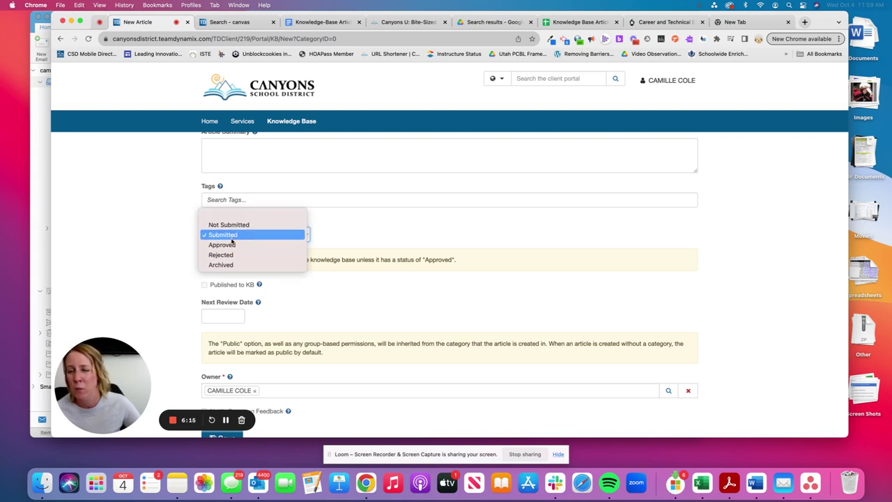
pyautogui.click(233, 237)
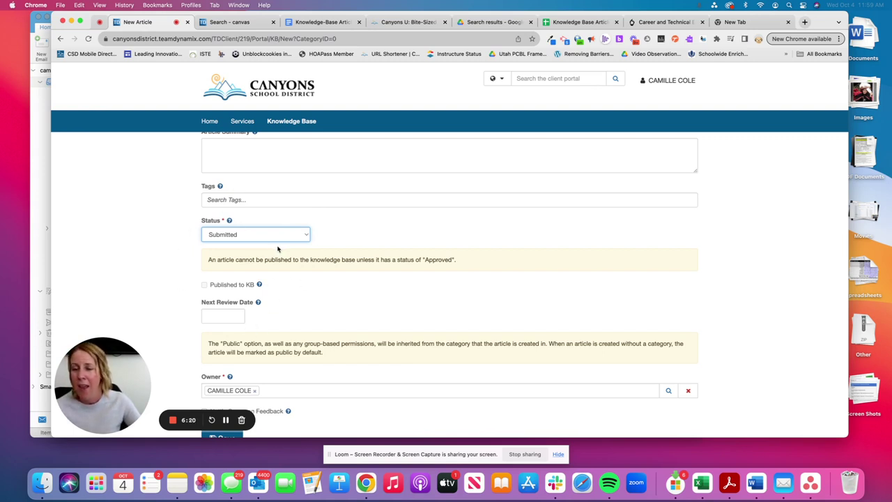
# - Examine the Published to KB, Next Review Date and Owner settings at the end of the article form
pyautogui.scroll(-1, 268, 283)
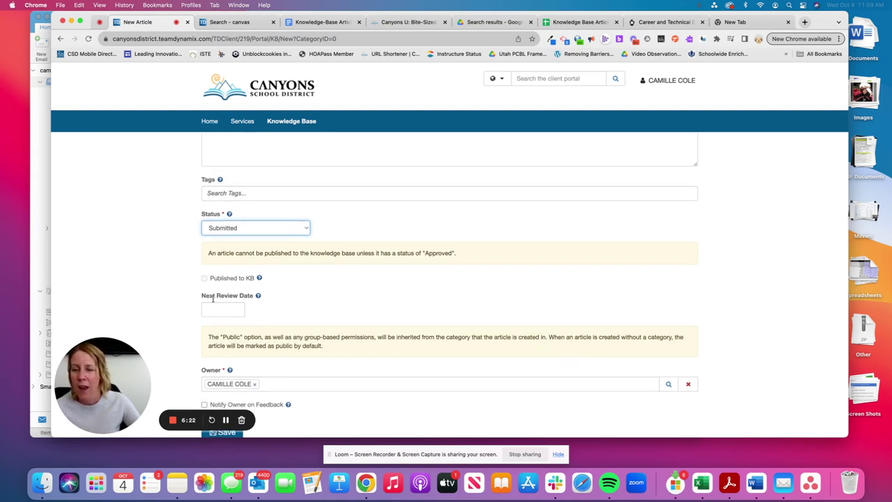
pyautogui.click(254, 231)
pyautogui.click(217, 294)
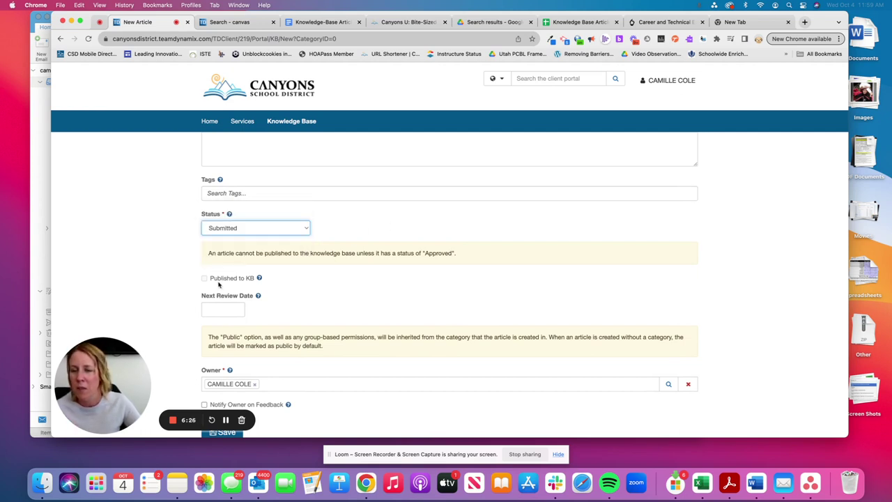
pyautogui.click(206, 279)
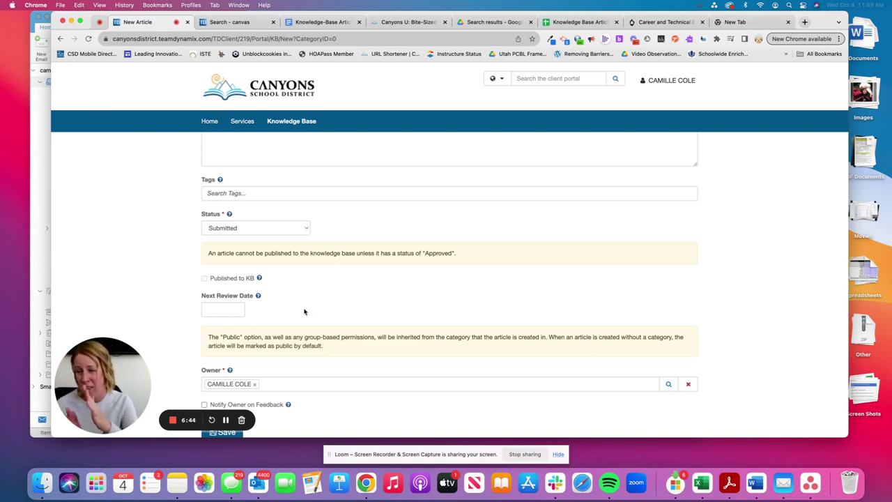
pyautogui.scroll(-2, 304, 312)
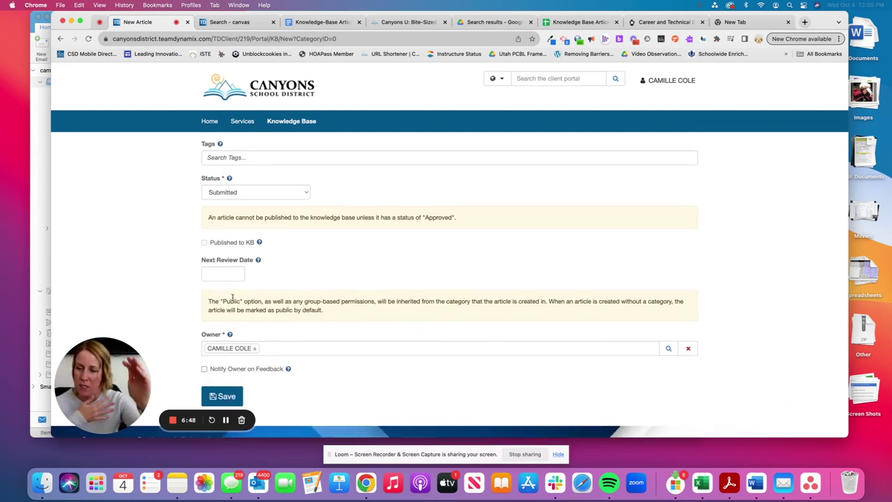
pyautogui.scroll(-3, 232, 297)
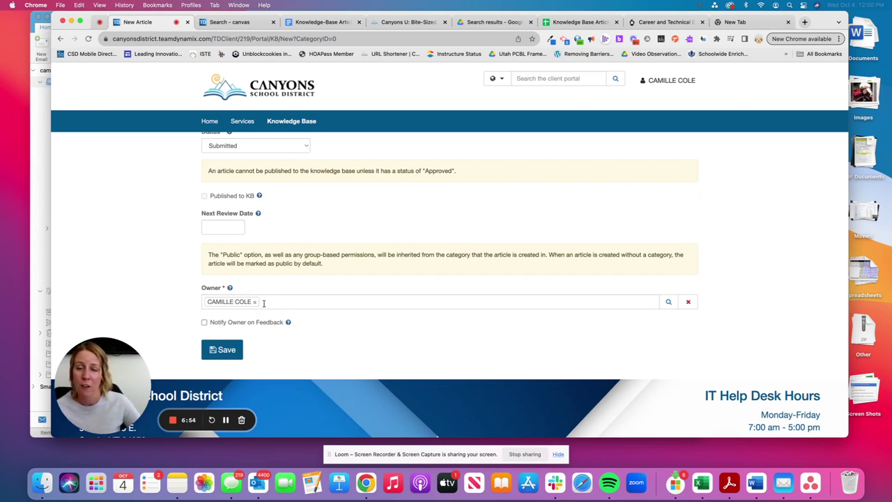
pyautogui.click(264, 302)
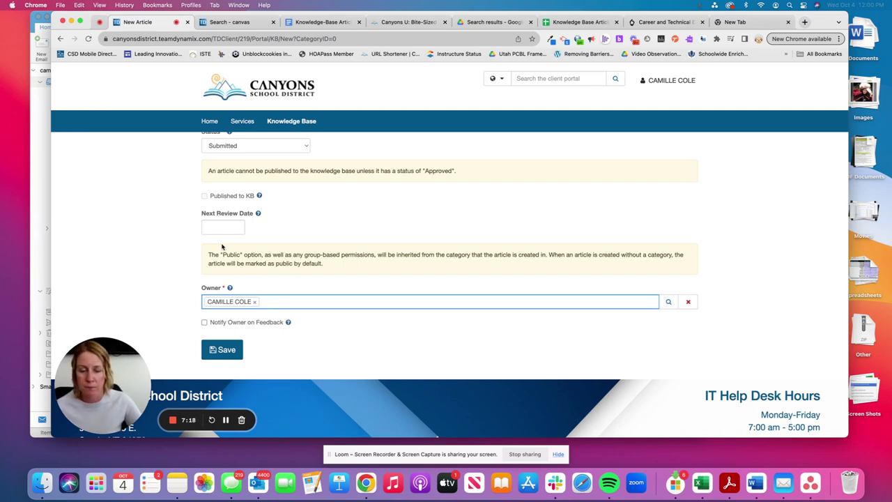
# - Leave the New Article form and return to the Knowledge Base main page
pyautogui.click(227, 351)
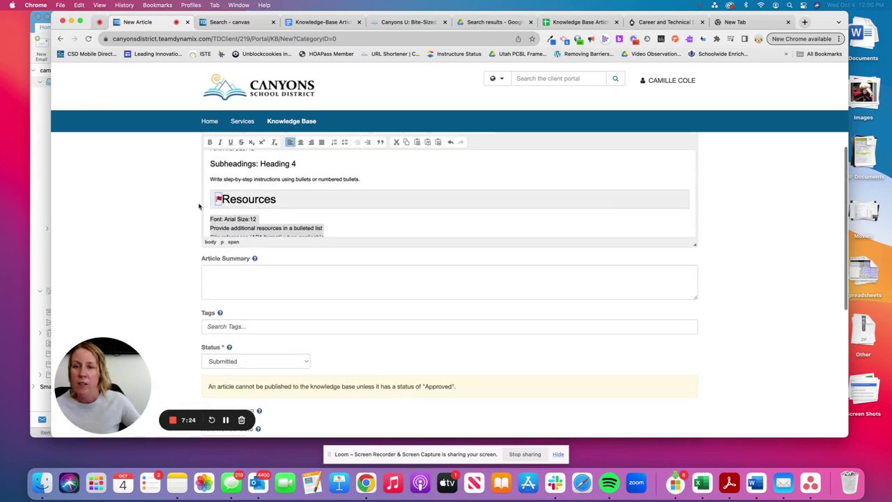
pyautogui.scroll(10, 297, 151)
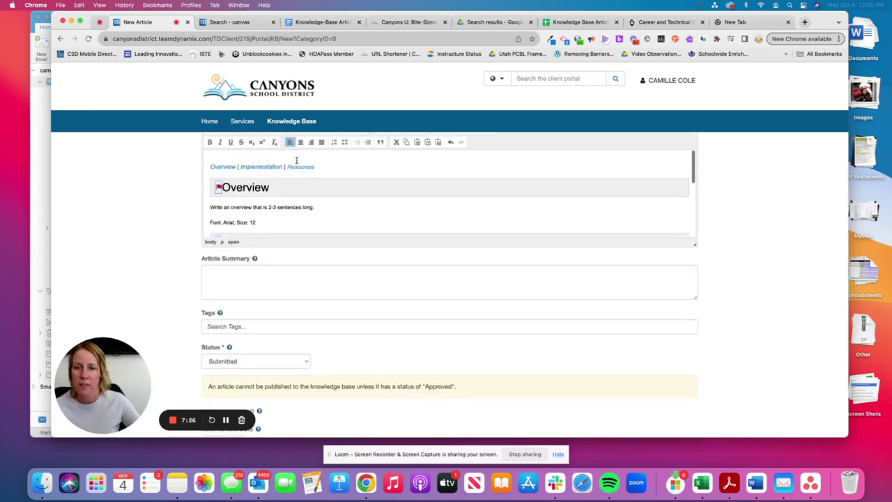
pyautogui.click(292, 122)
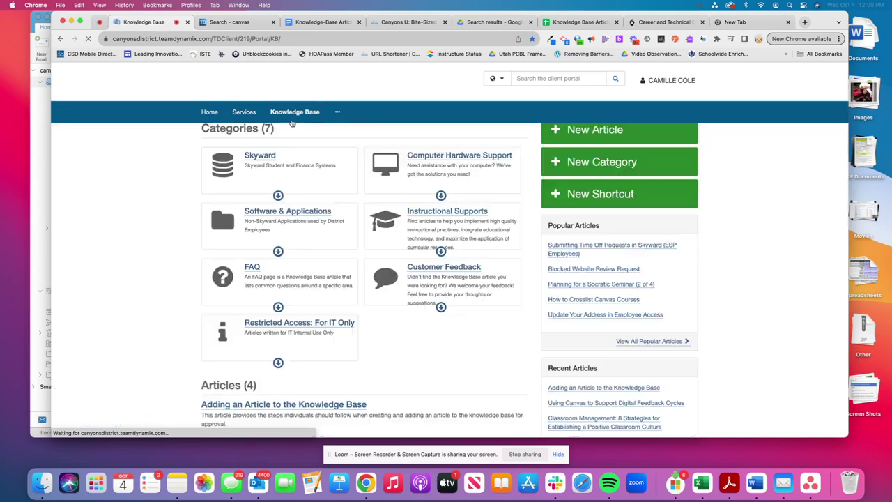
# - Search the client portal for crosslist and open the How to Crosslist Canvas Courses article
pyautogui.click(550, 78)
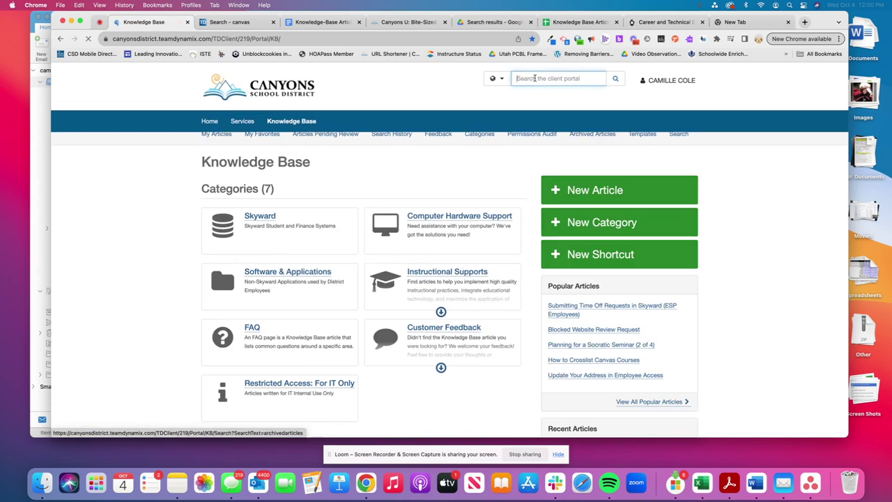
pyautogui.write('crosslist')
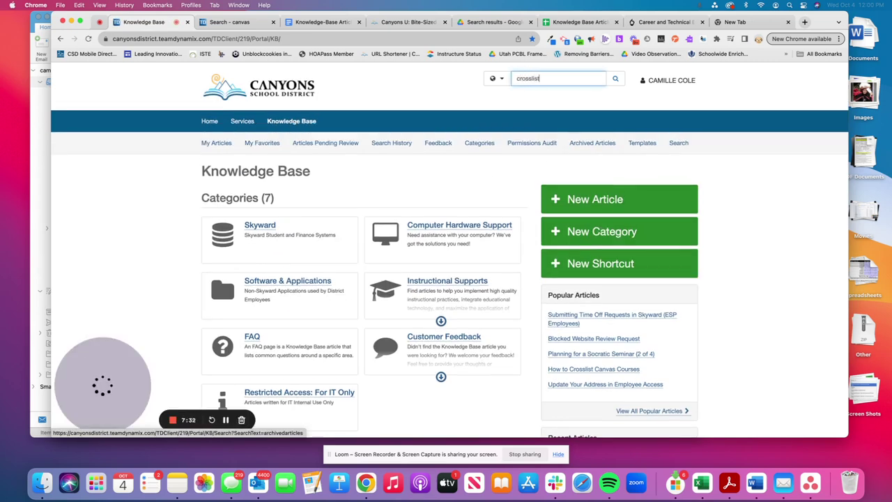
pyautogui.press('Return')
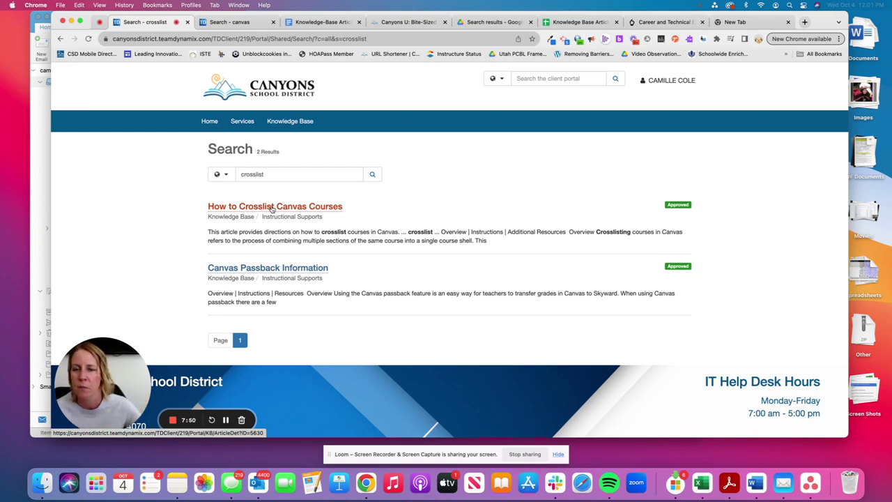
pyautogui.click(272, 206)
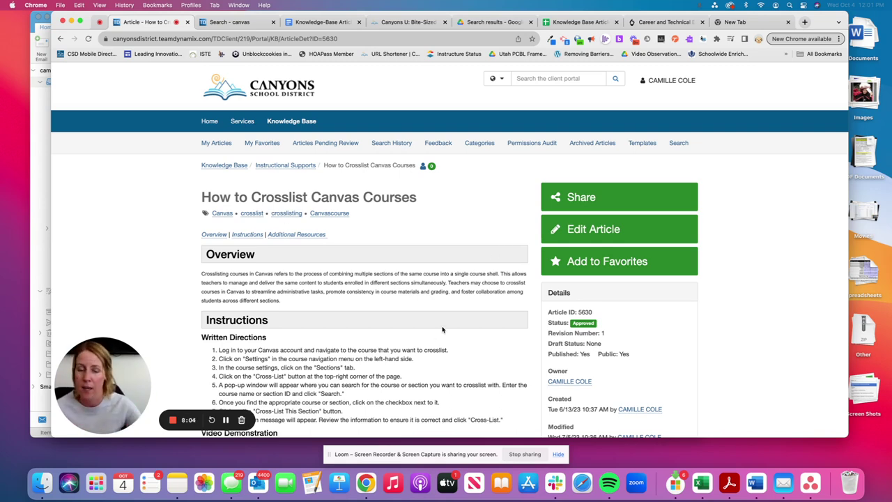
# - Edit the article's permissions: turn off Inherit Permissions and Public, and allow only the associated groups to view it
pyautogui.click(583, 232)
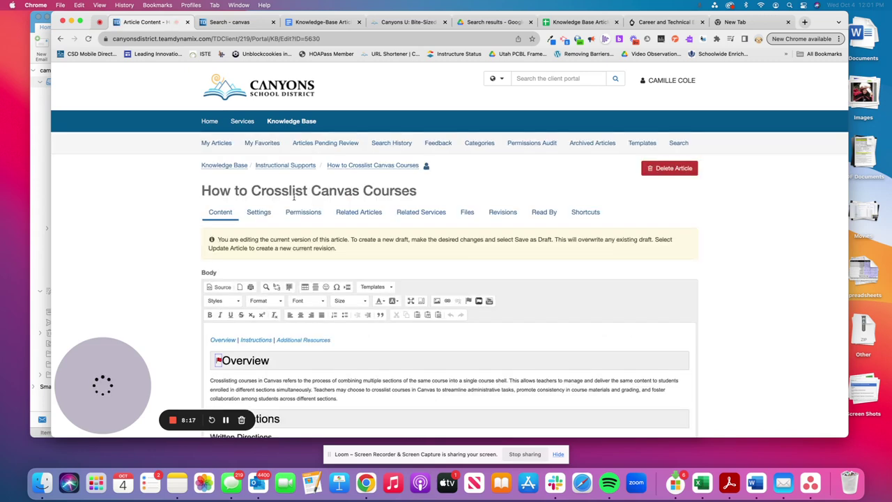
pyautogui.click(304, 213)
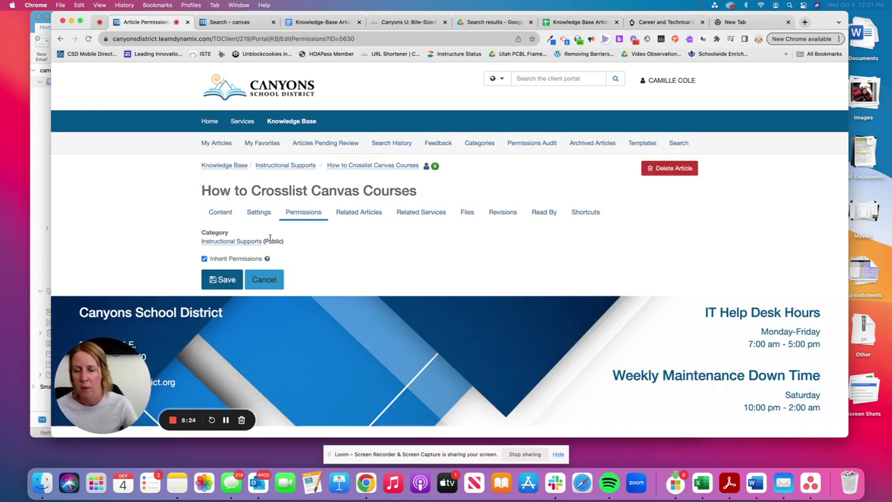
pyautogui.click(204, 259)
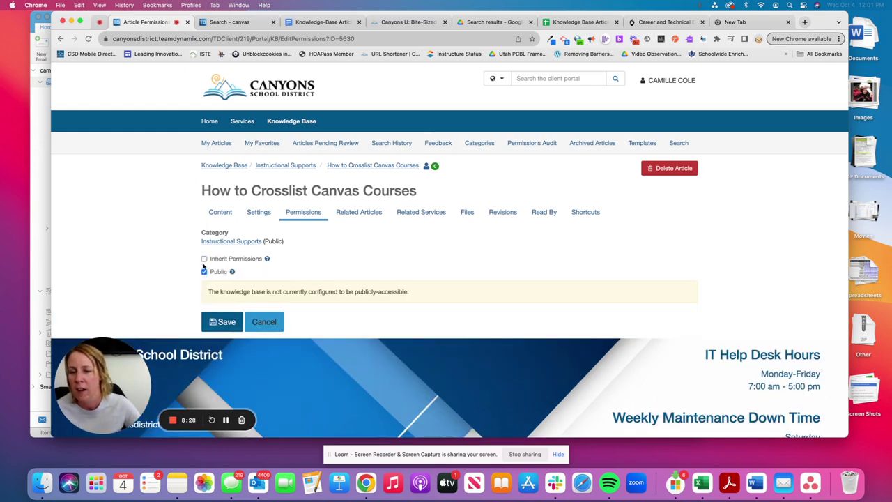
pyautogui.click(204, 273)
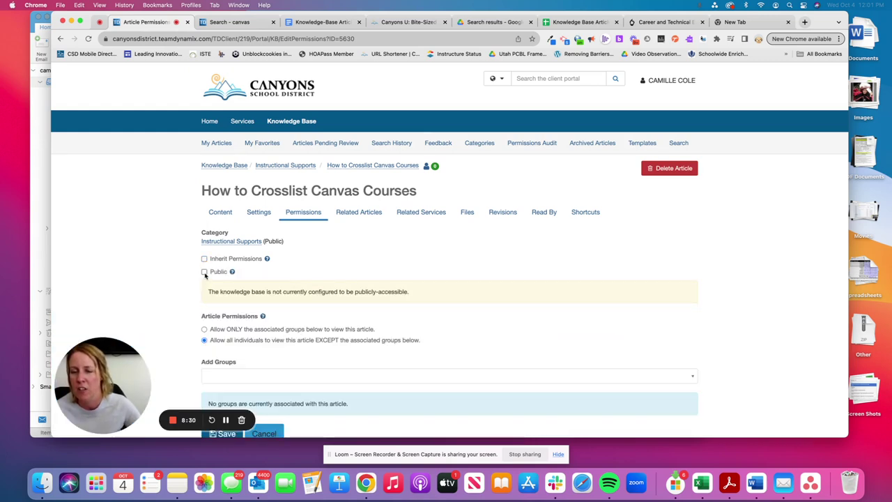
pyautogui.scroll(-2, 208, 299)
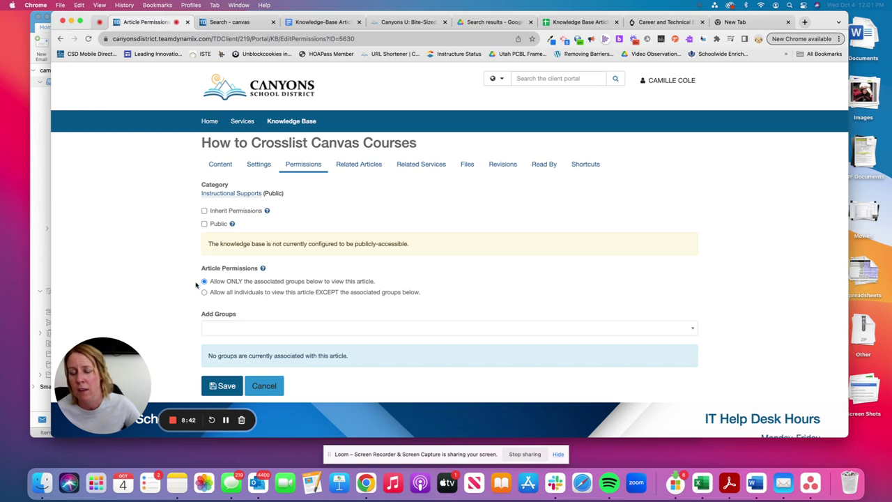
# - Browse the groups that can be added to the article's permissions and cancel the permission changes
pyautogui.click(214, 329)
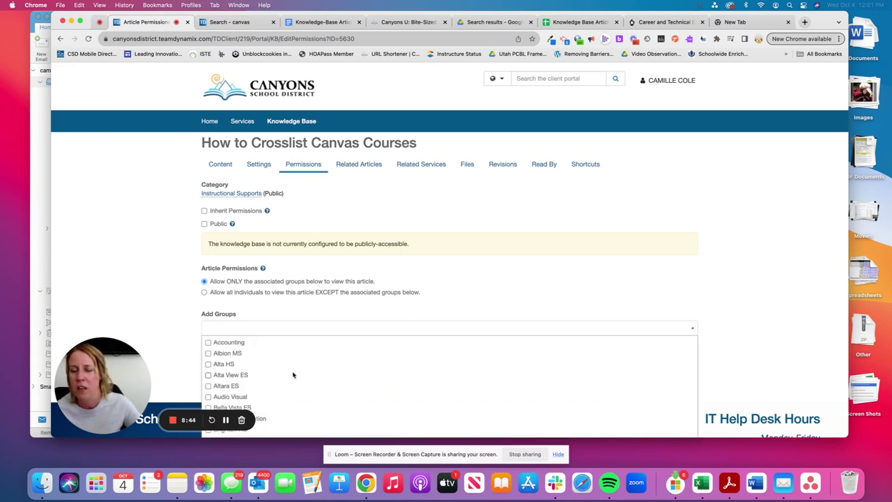
pyautogui.scroll(-5, 293, 375)
pyautogui.scroll(-10, 293, 374)
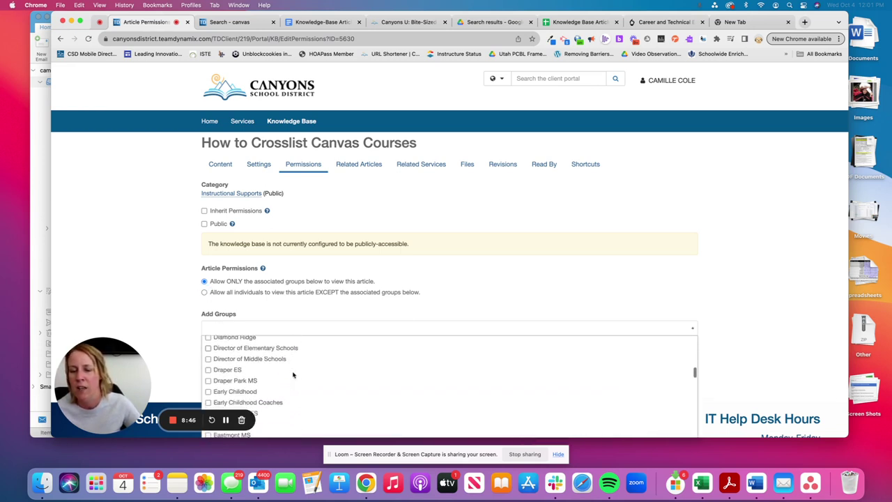
pyautogui.scroll(-5, 293, 375)
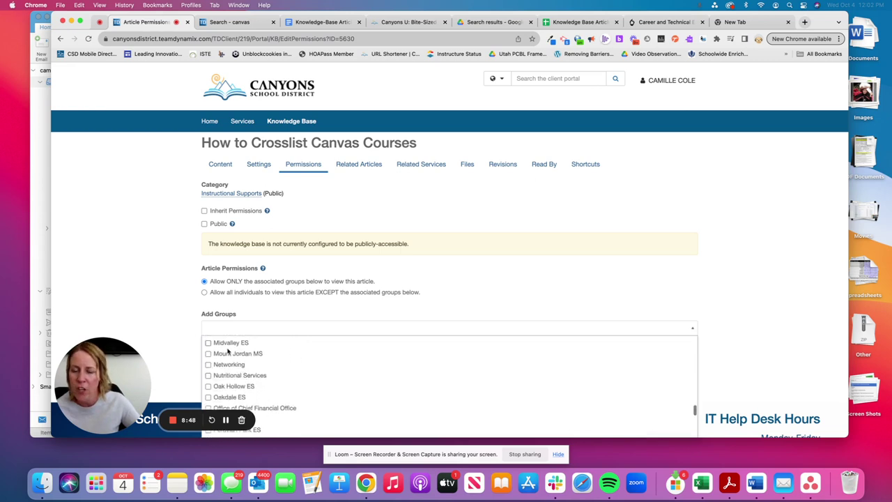
pyautogui.click(411, 308)
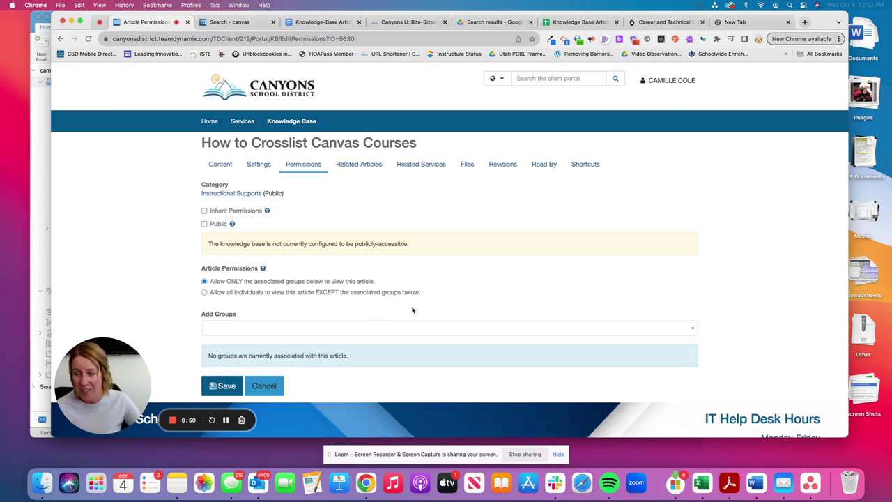
pyautogui.scroll(-2, 495, 313)
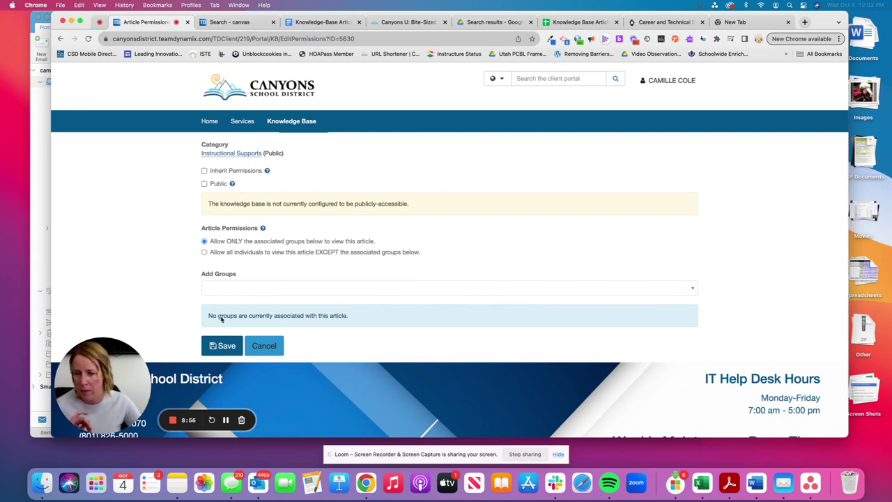
pyautogui.click(230, 341)
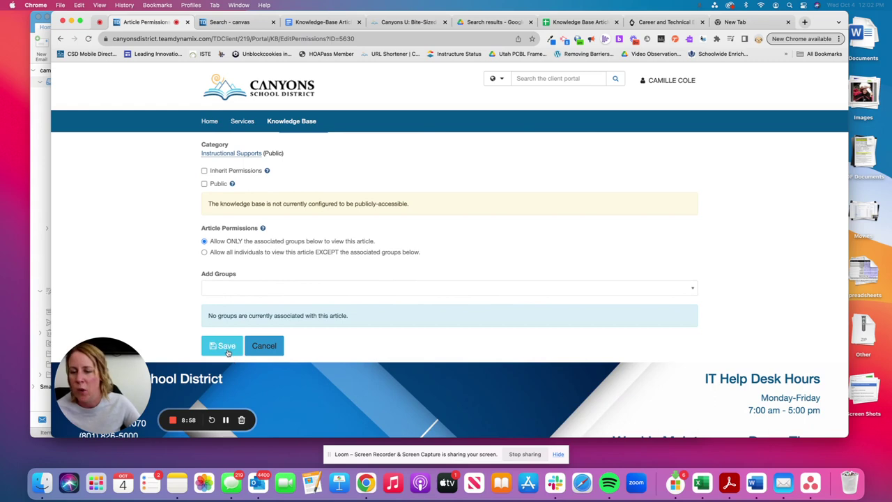
pyautogui.click(262, 348)
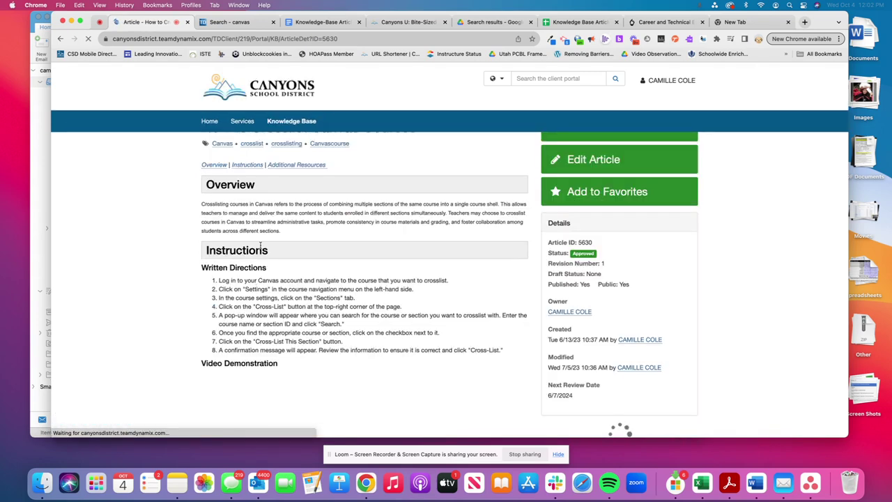
# - Reopen the crosslist article for editing and add Accessing Shared Content in Canvas as a related article
pyautogui.click(591, 159)
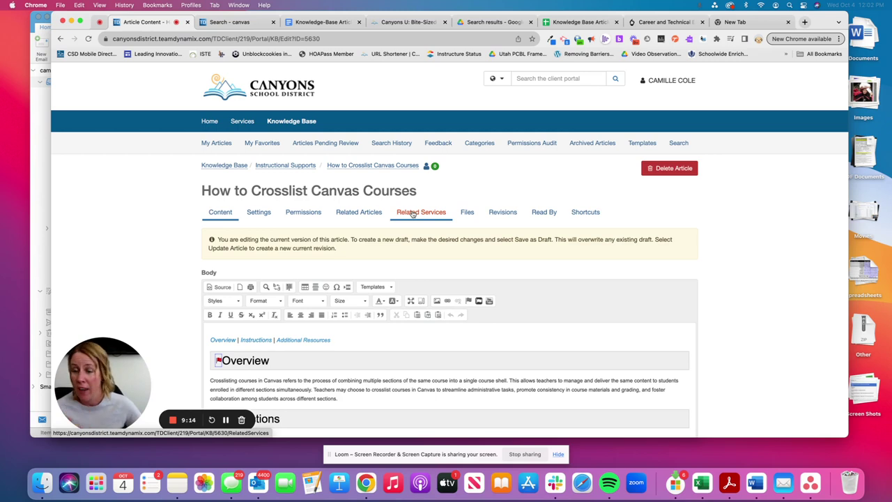
pyautogui.click(368, 215)
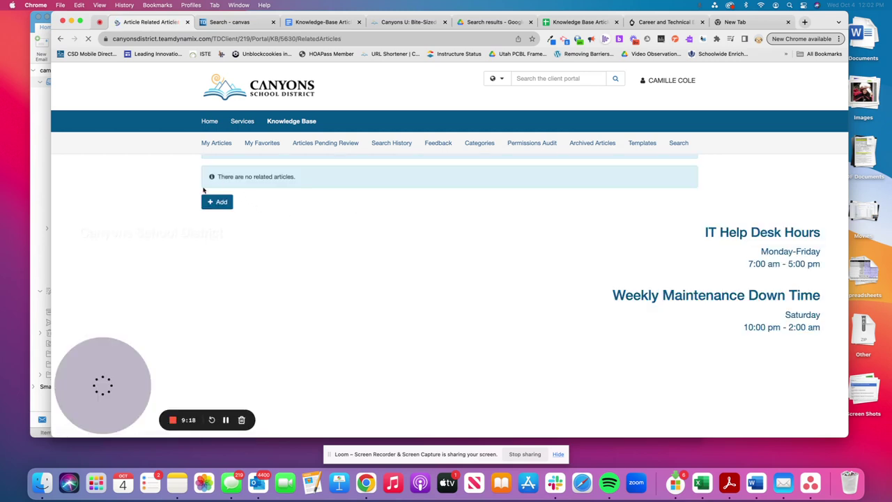
pyautogui.click(216, 202)
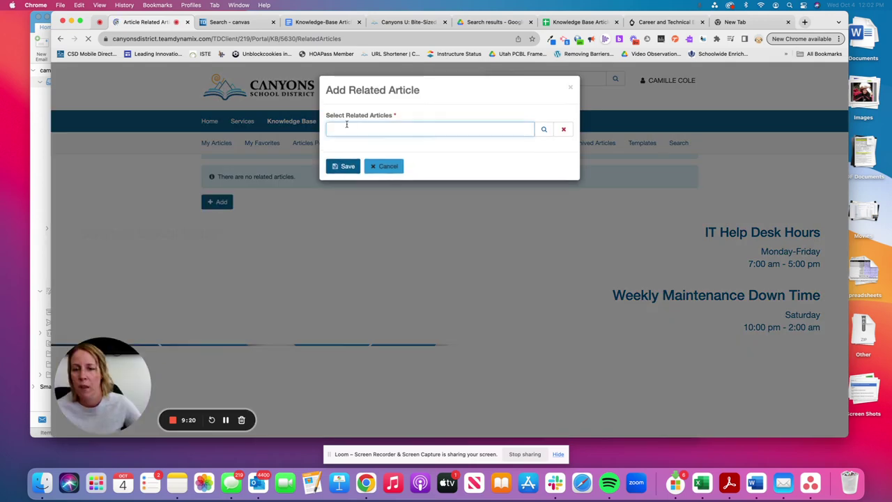
pyautogui.write('canvas')
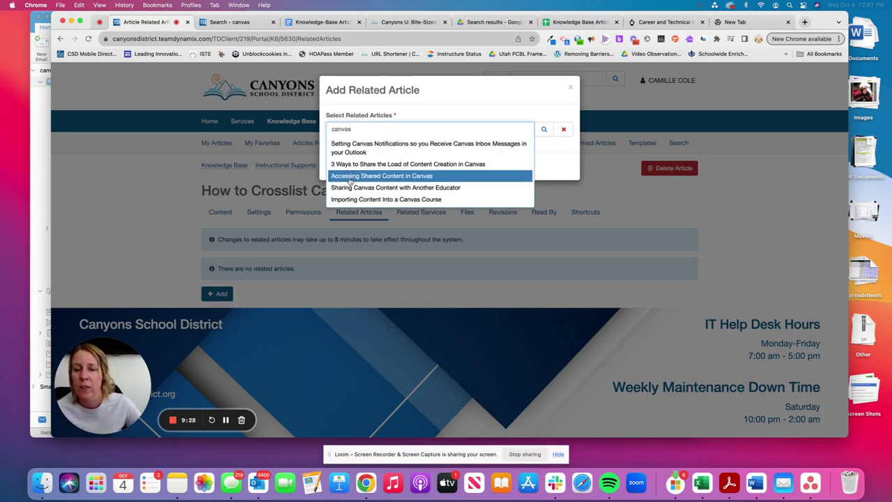
pyautogui.click(360, 176)
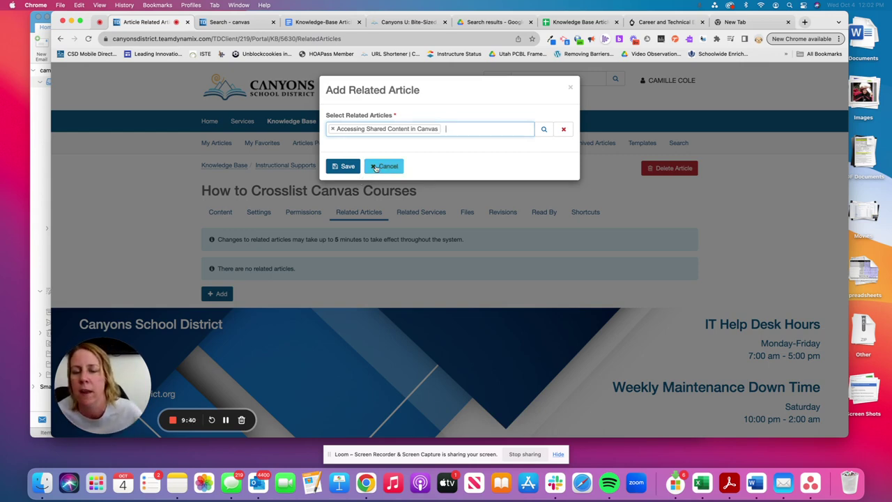
pyautogui.click(345, 169)
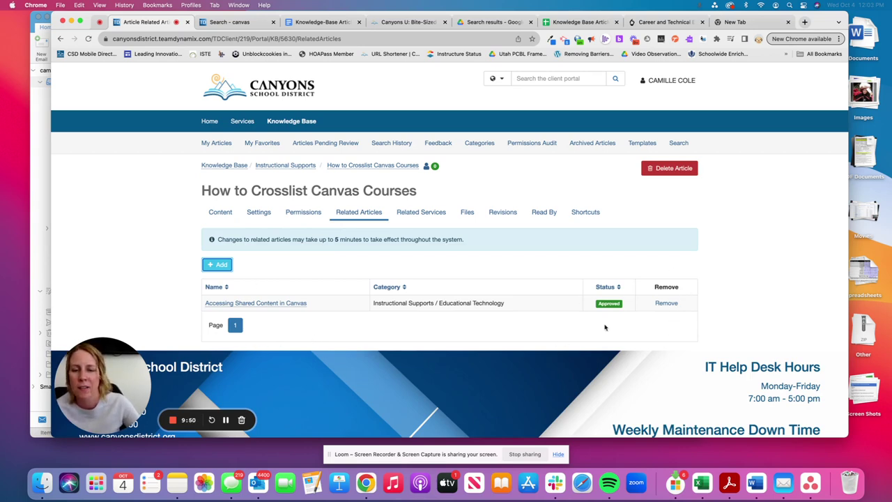
# - Remove Accessing Shared Content in Canvas from the article's related articles
pyautogui.scroll(-1, 637, 314)
pyautogui.click(668, 284)
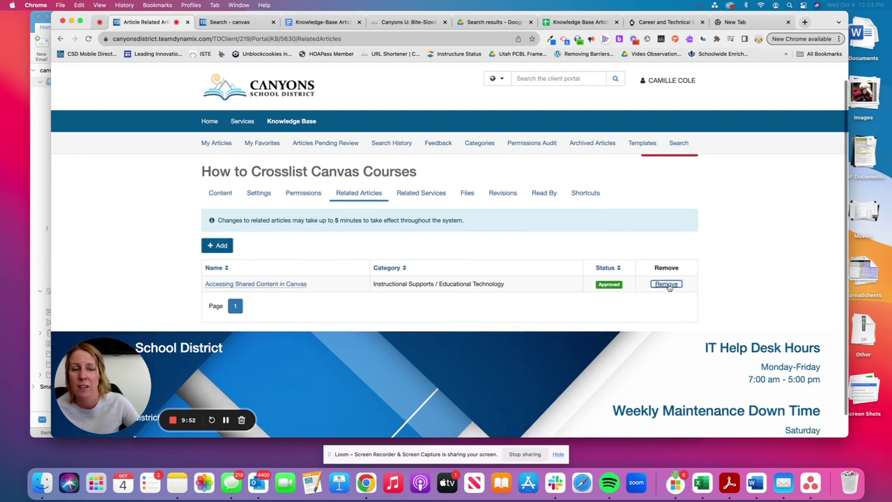
pyautogui.click(522, 95)
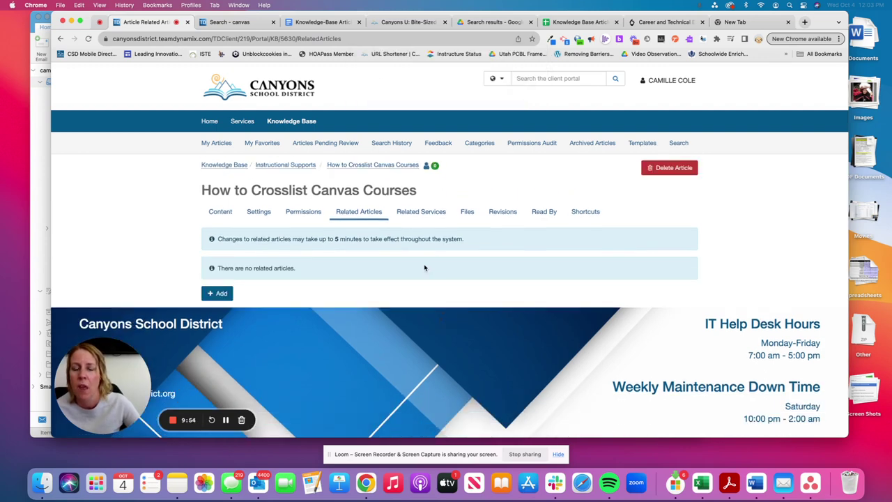
# - View the Add Related Services / Offerings form for the article and close it without adding anything
pyautogui.click(409, 210)
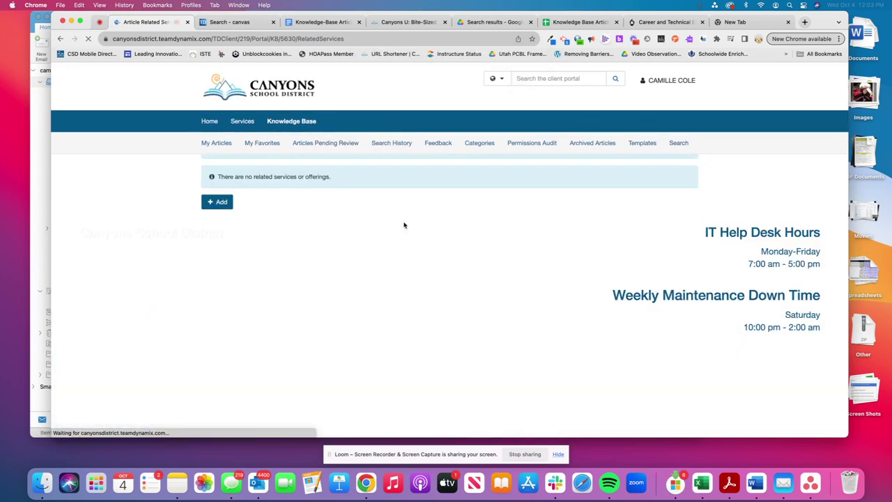
pyautogui.click(217, 202)
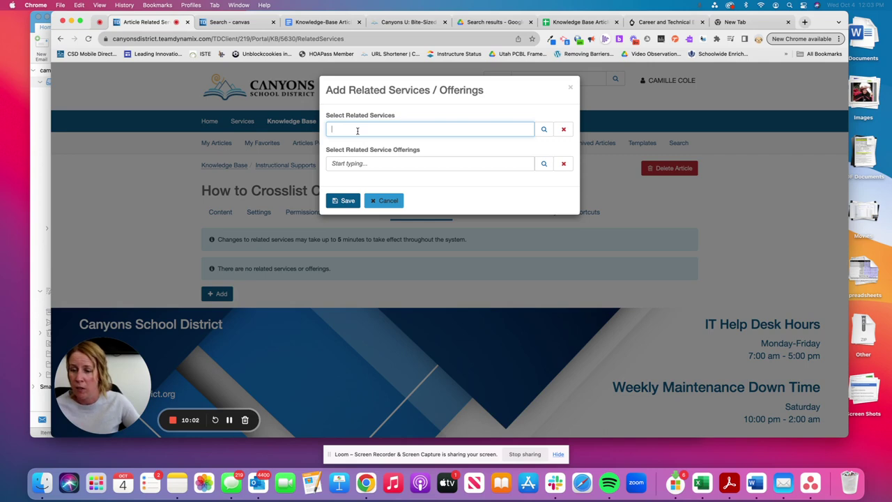
pyautogui.click(571, 89)
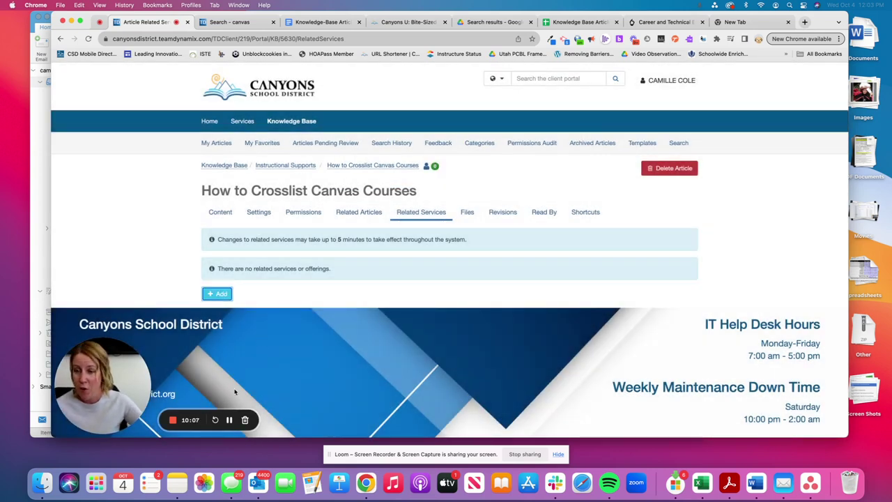